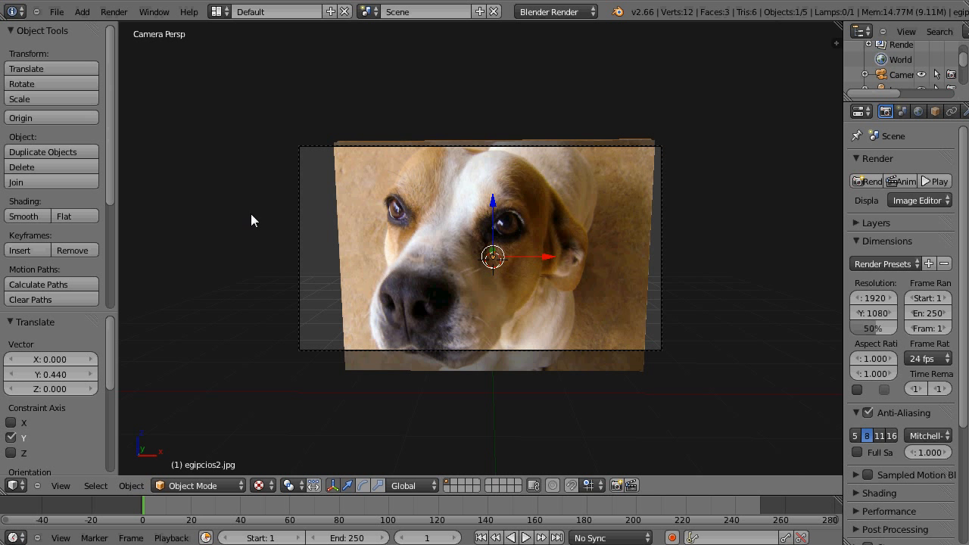
Switch to the Compositing screen layout and set the 3D view's viewport shading to Texture
click(217, 12)
click(250, 65)
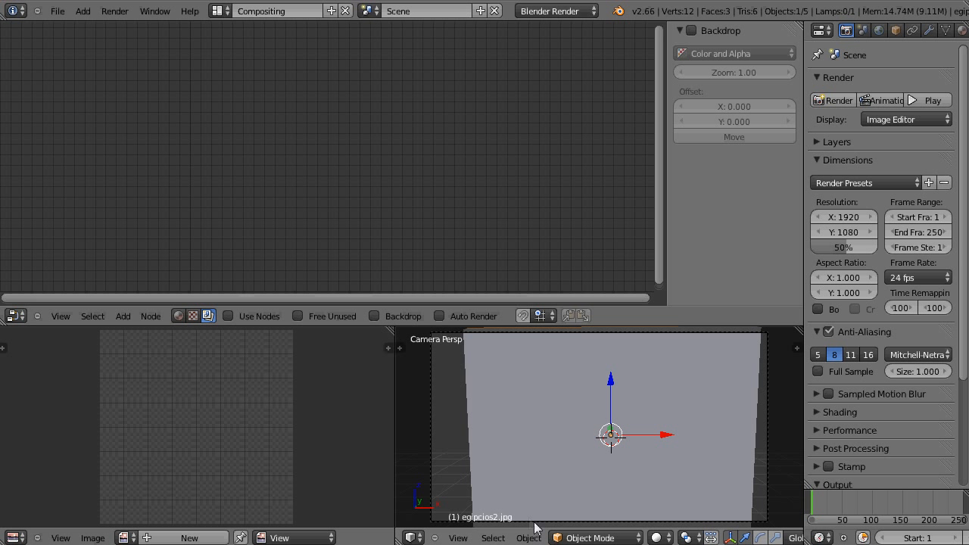
click(658, 539)
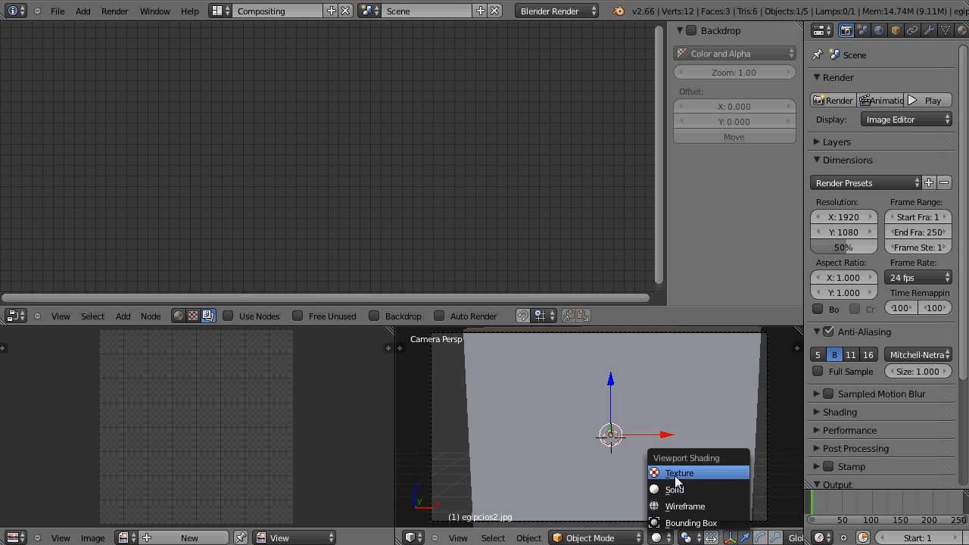
click(678, 475)
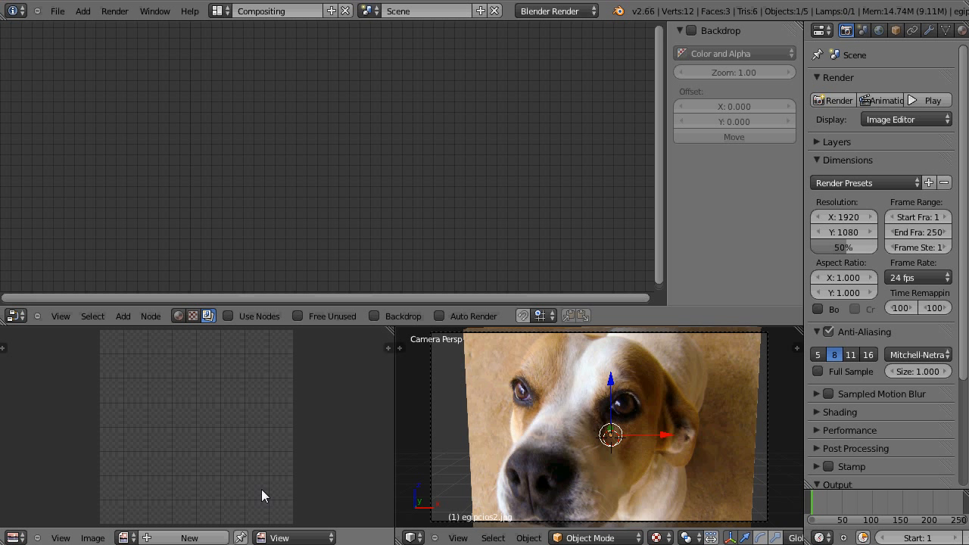
Render the scene, and enable Use Nodes and Backdrop in the compositing node editor
key(F12)
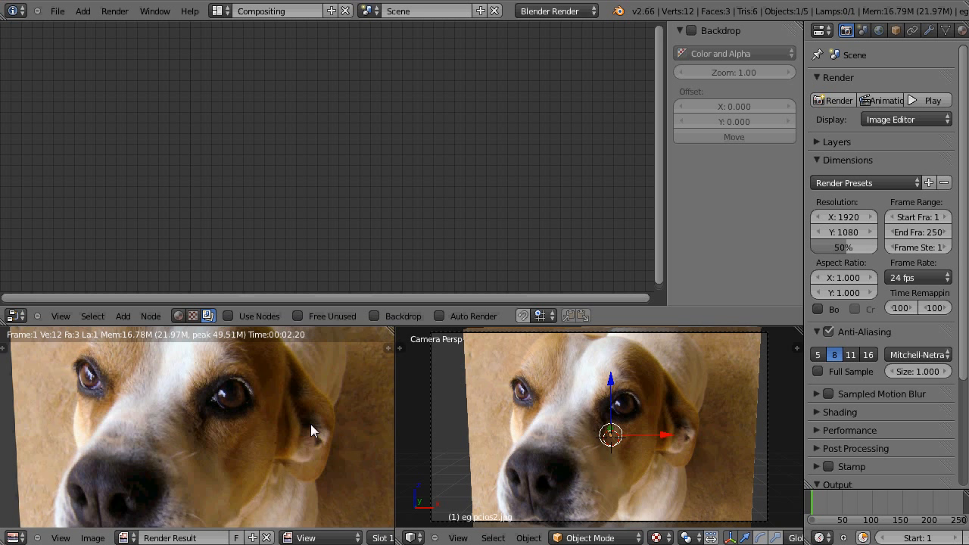
click(227, 316)
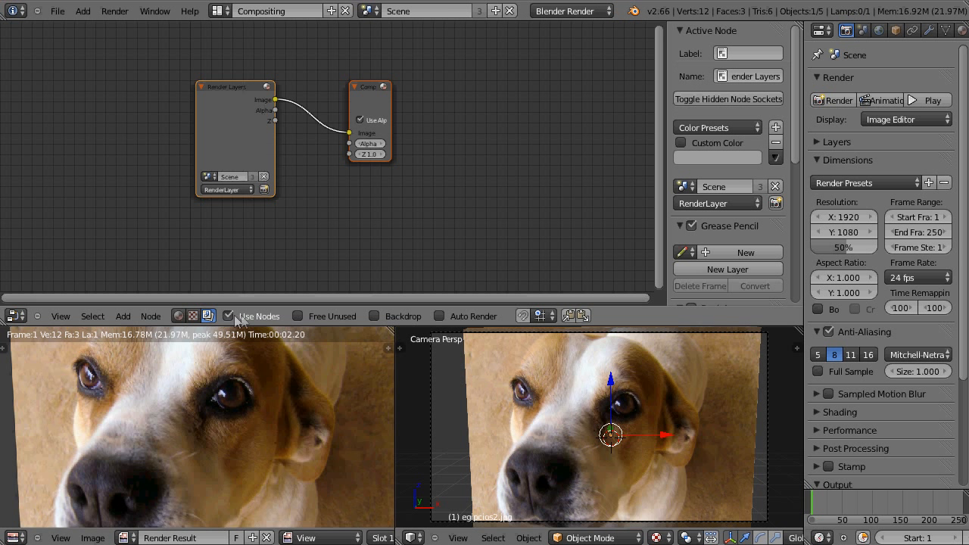
click(375, 315)
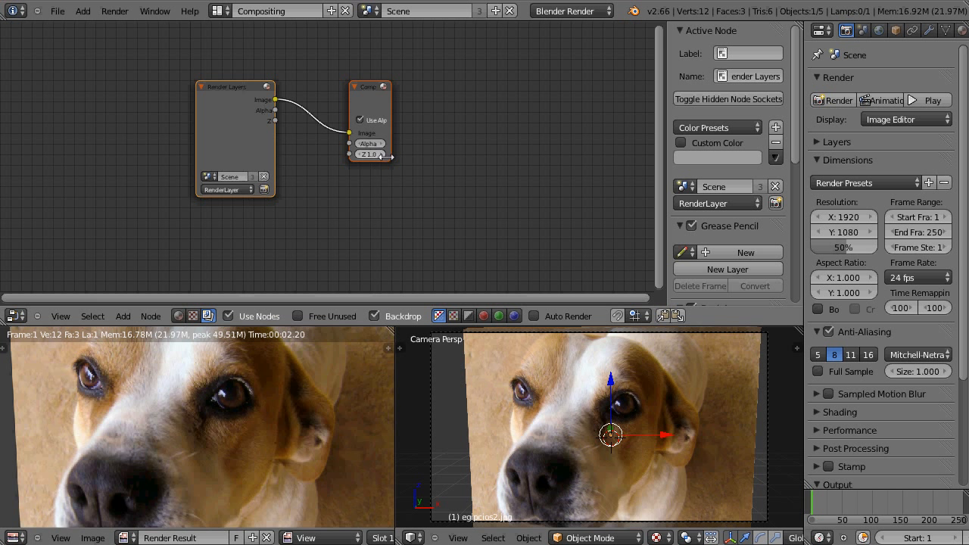
Spread the Composite and Render Layers nodes far apart to make room between them
click(376, 121)
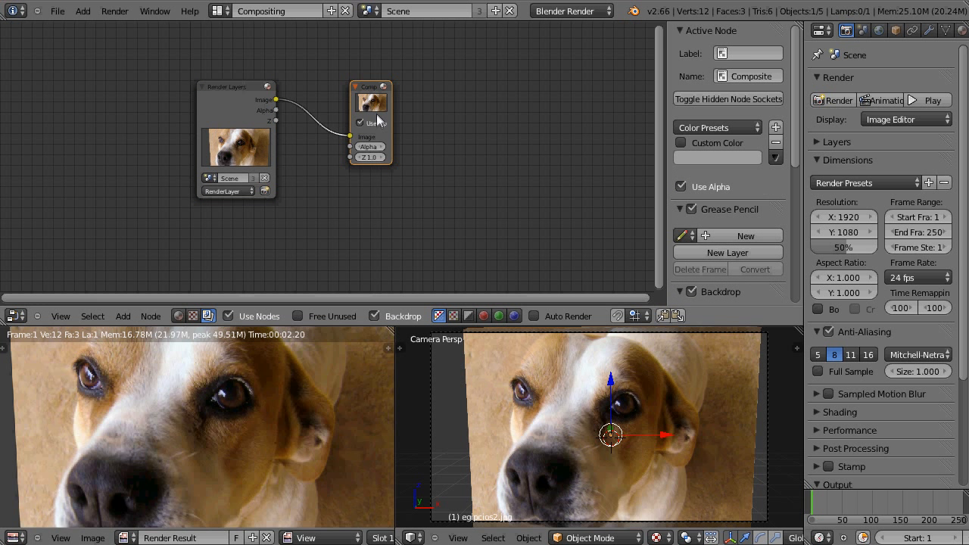
drag(376, 121, 613, 90)
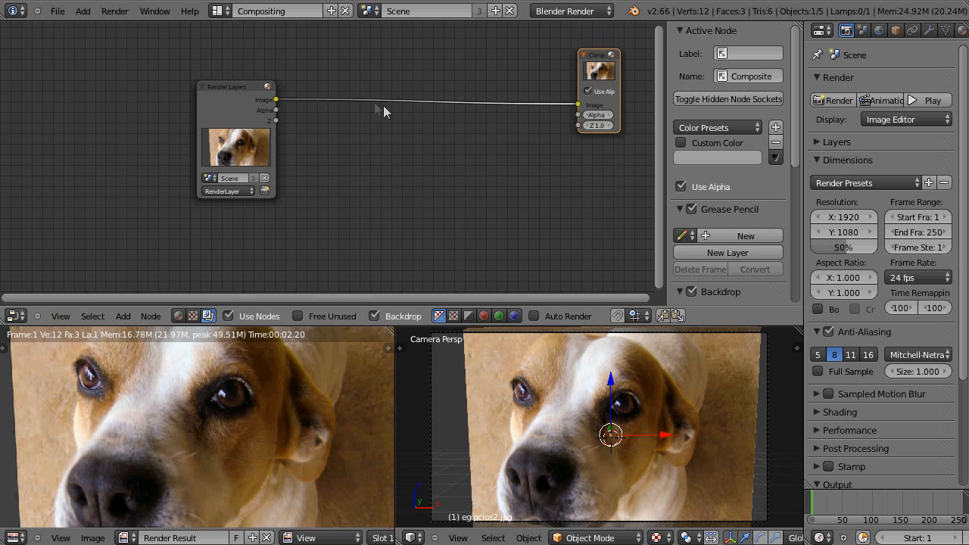
drag(226, 105, 53, 83)
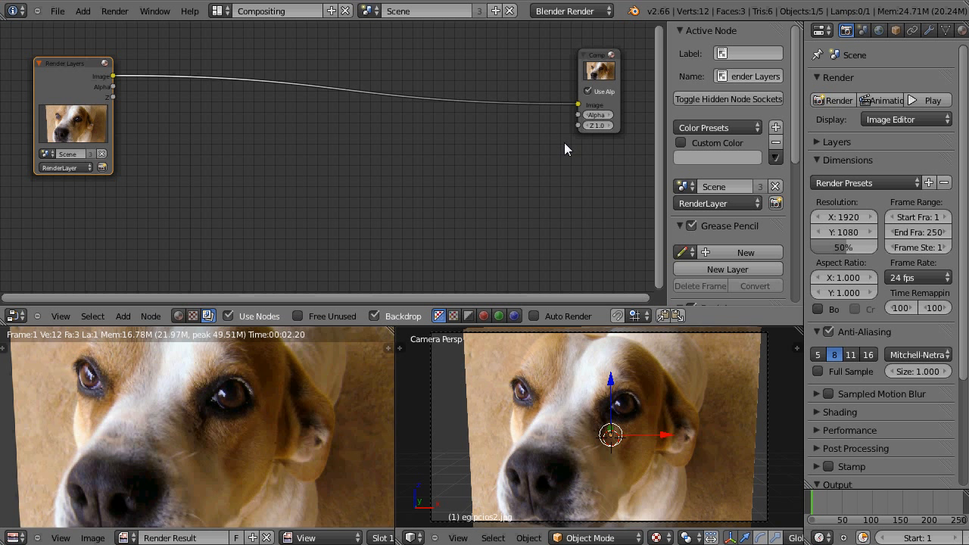
Add a Viewer output node below the Composite node and link the Render Layers image output to its image input
key(shift+a)
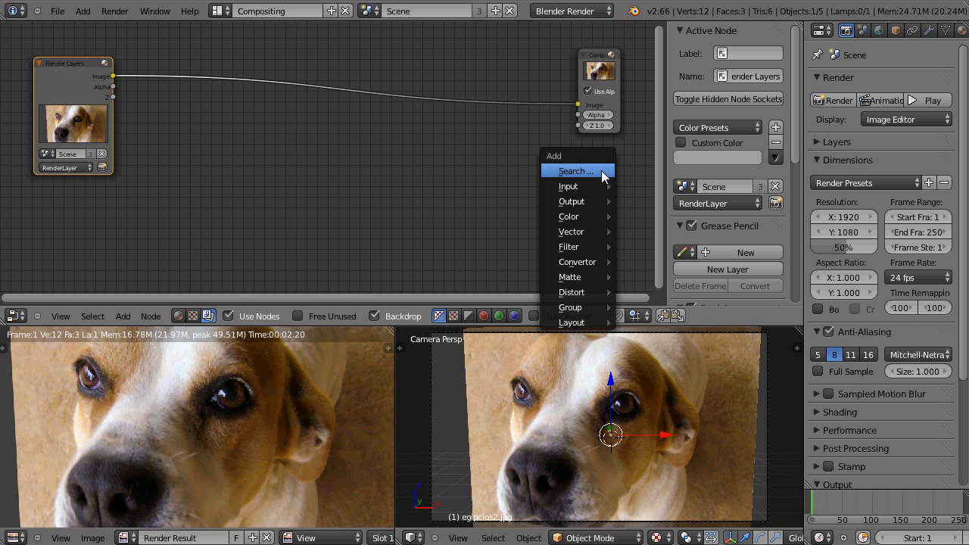
mouse_move(578, 203)
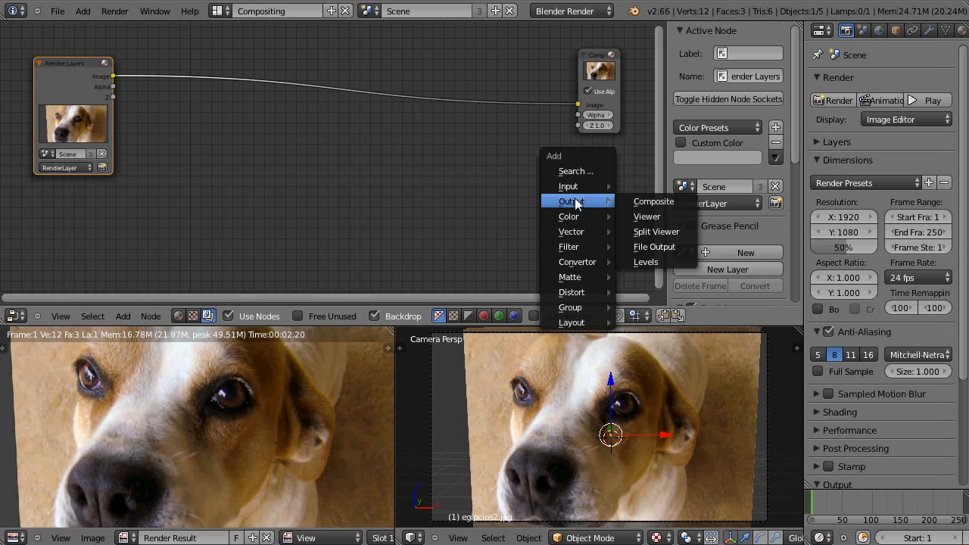
click(644, 216)
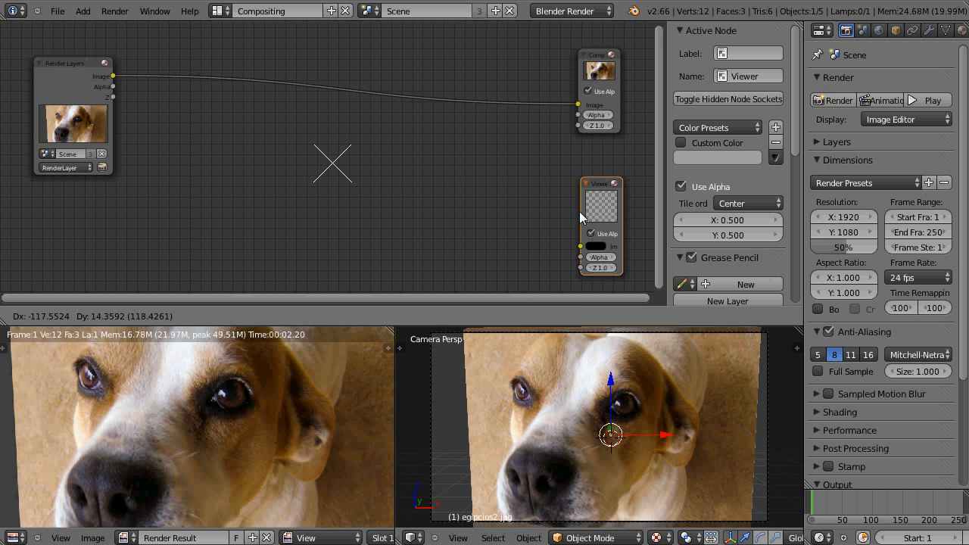
click(581, 212)
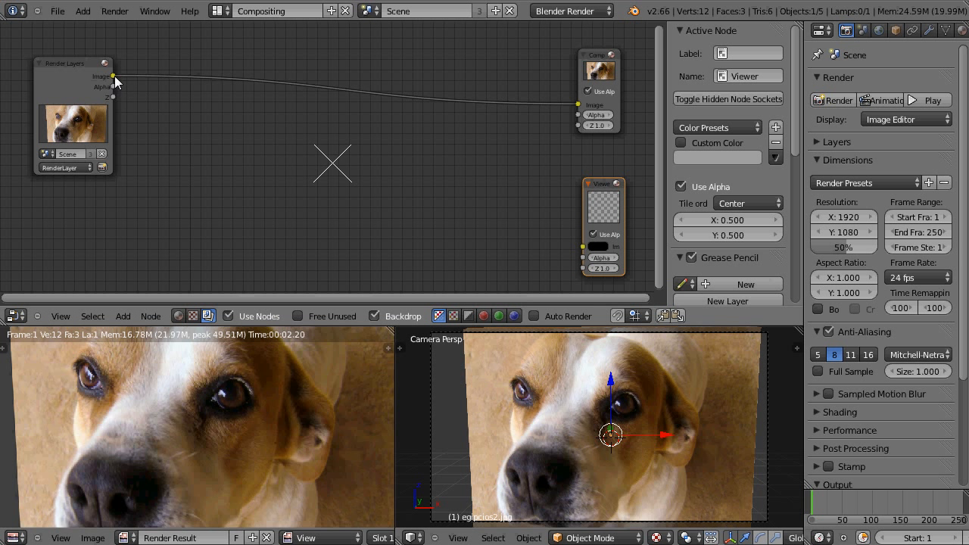
drag(113, 78, 582, 247)
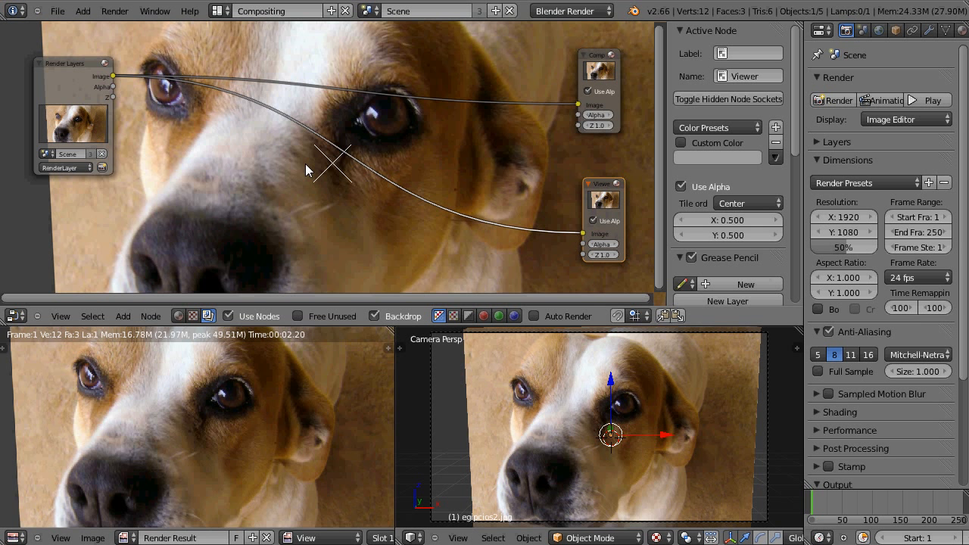
Maximize the node editor and enlarge the backdrop image for a close view of the dog's face
key(alt+v)
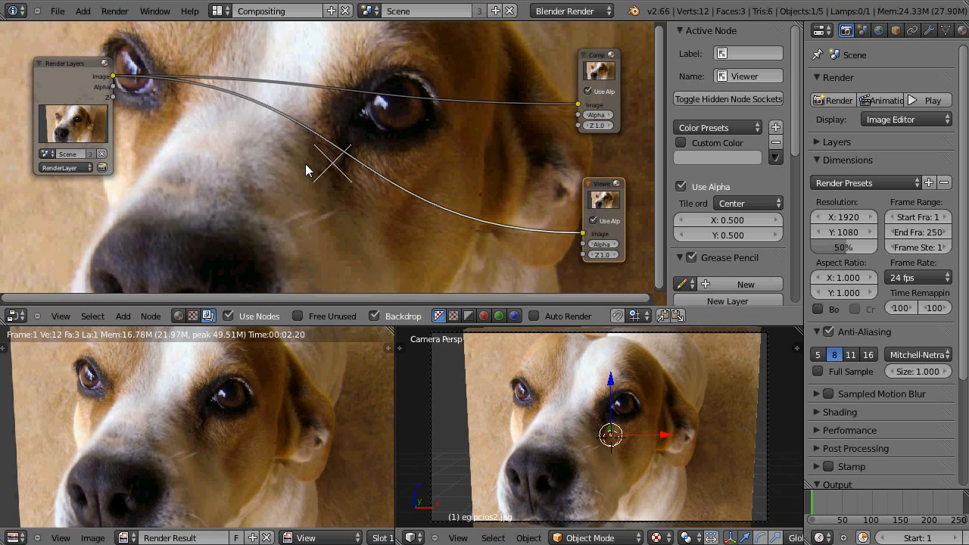
key(v)
key(v)
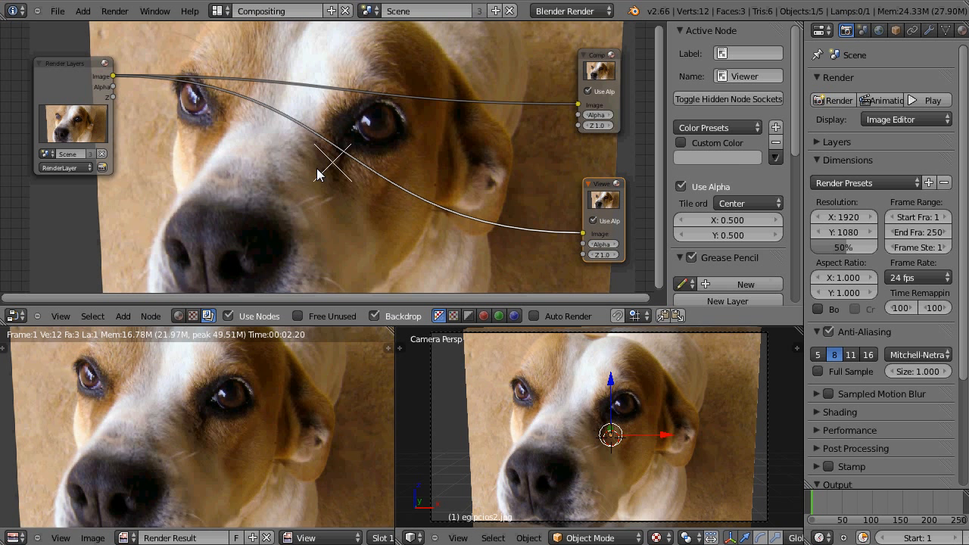
key(ctrl+Up)
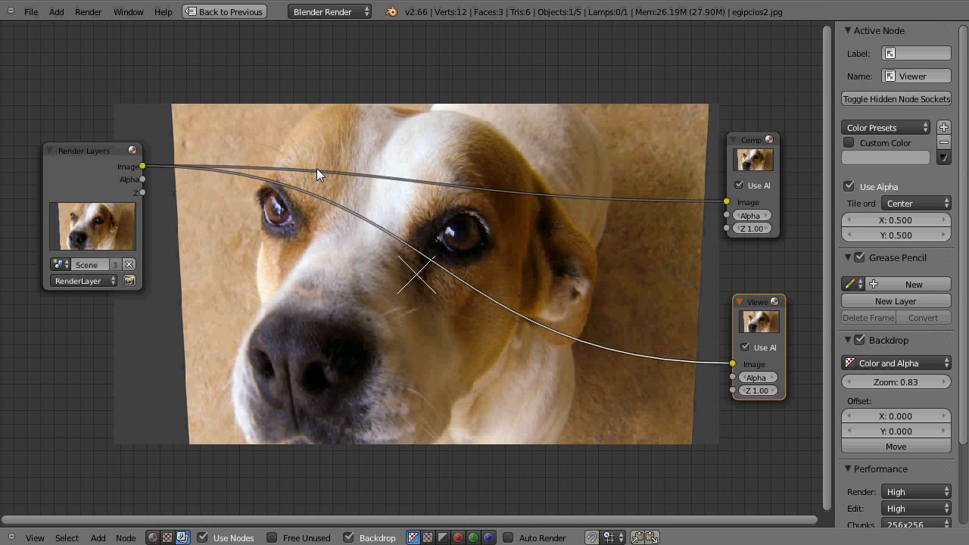
key(alt+v)
key(alt+v)
key(alt+v)
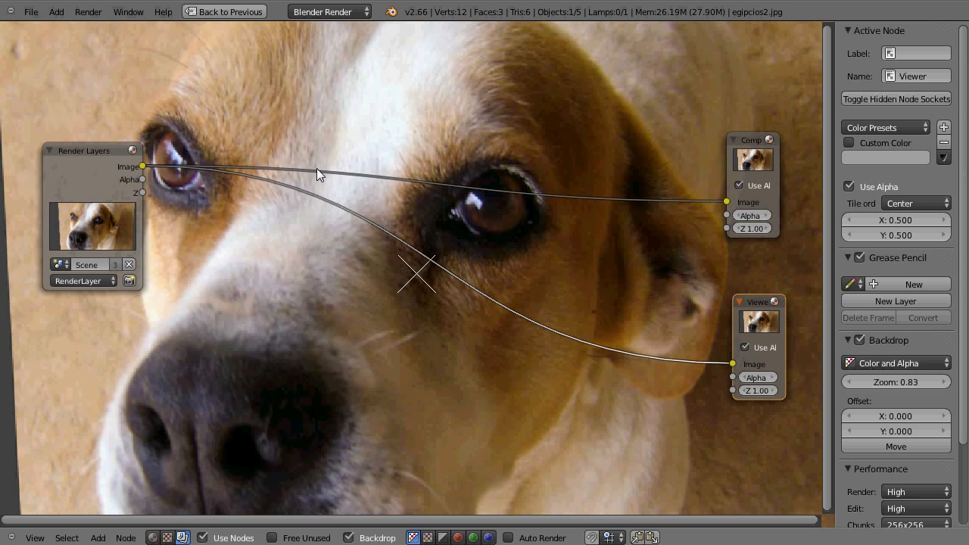
key(alt+v)
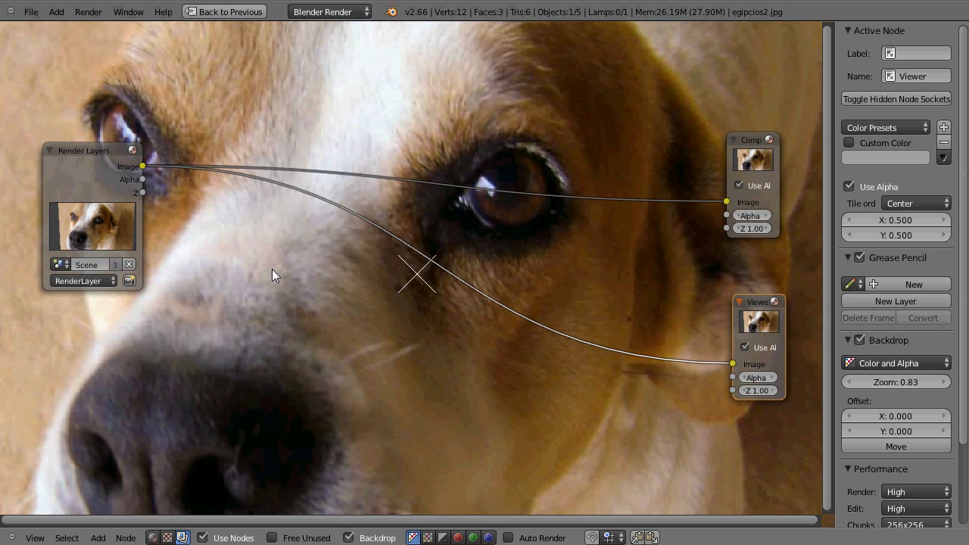
Add a Filter node of type Soften, widen it and place it beside the Render Layers node
key(shift+a)
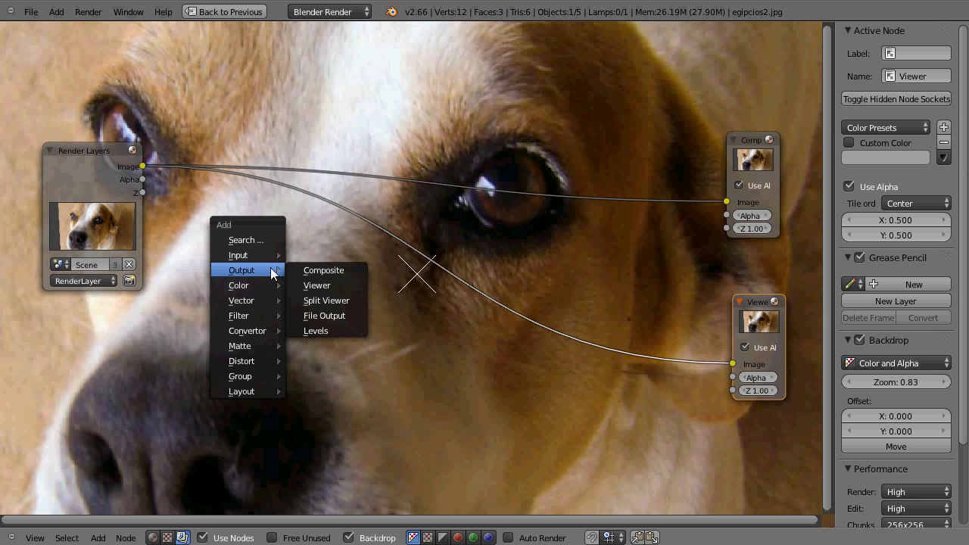
mouse_move(244, 261)
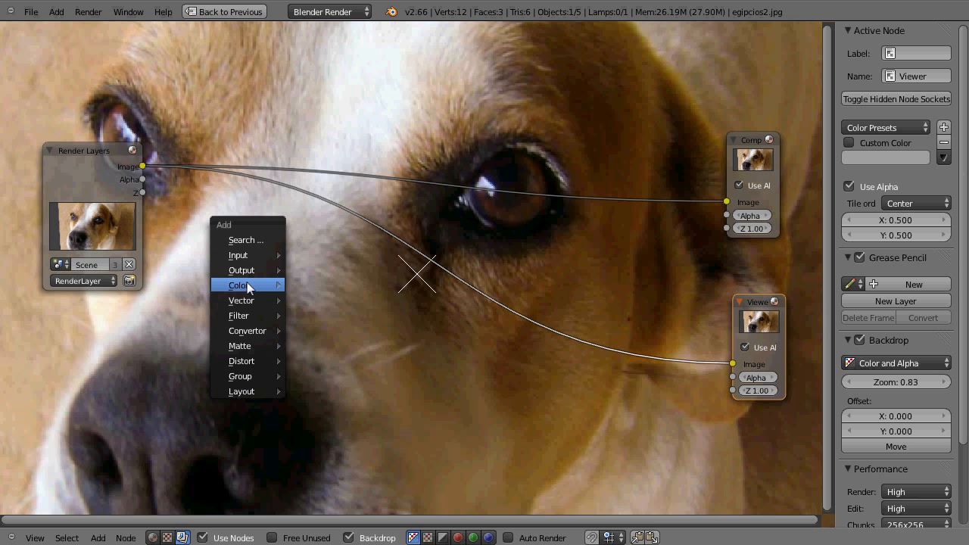
mouse_move(246, 302)
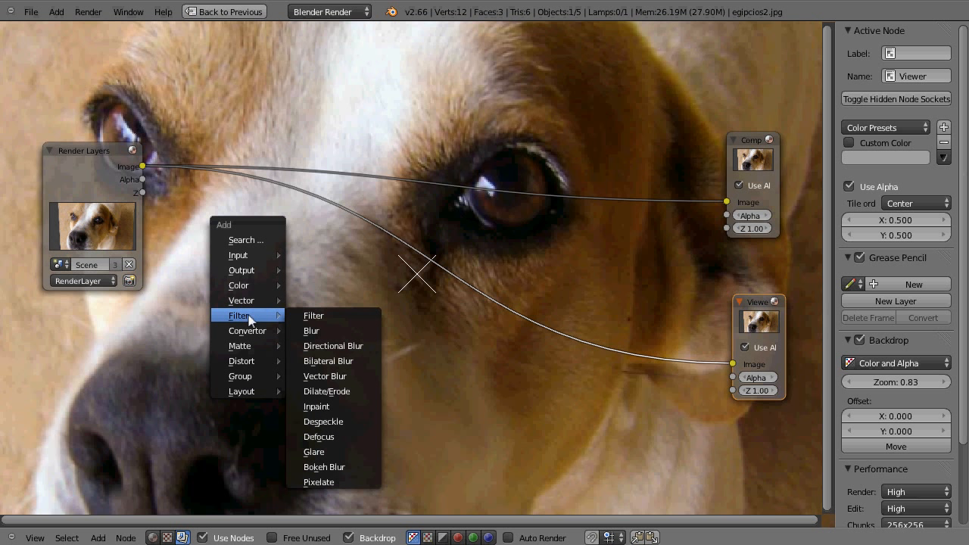
click(317, 315)
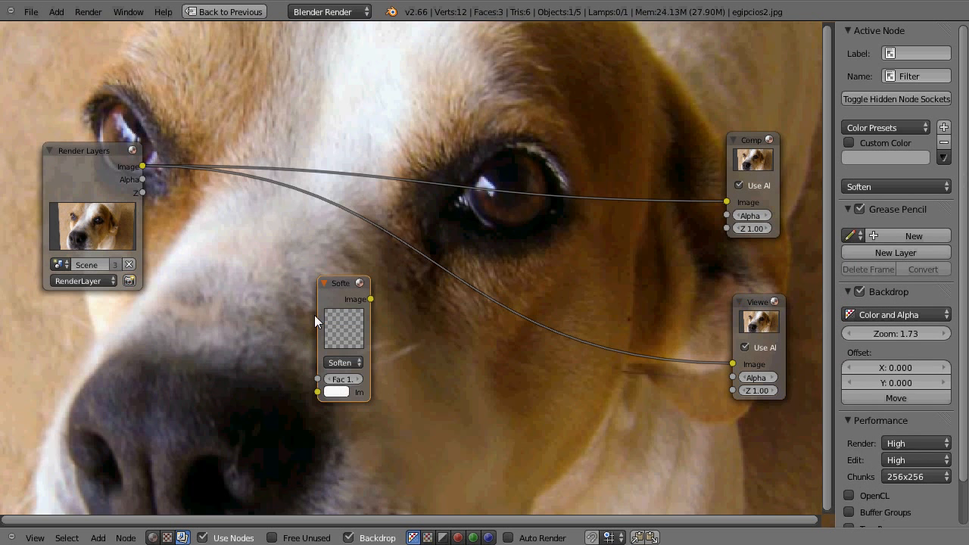
drag(339, 283, 261, 214)
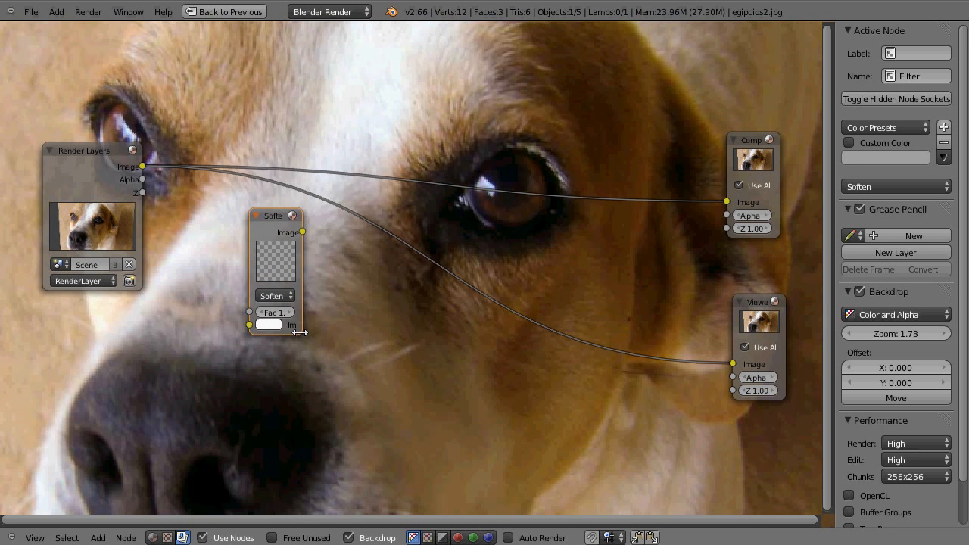
drag(302, 334, 330, 336)
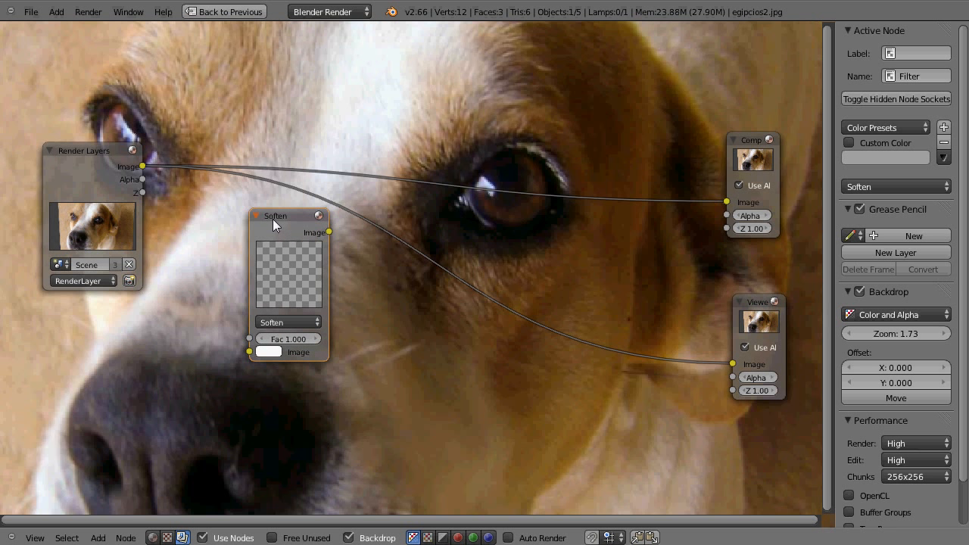
drag(270, 219, 288, 189)
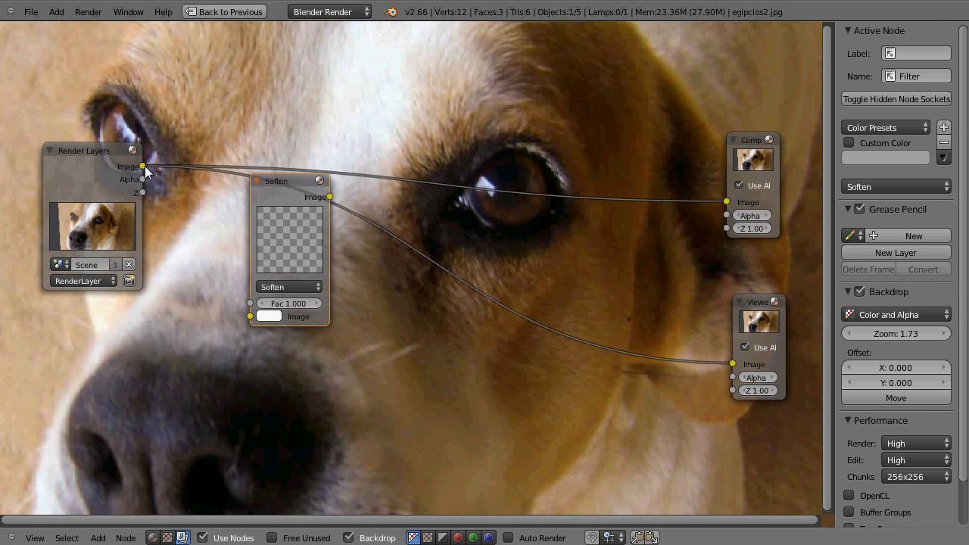
Route the Render Layers image through the Soften node to both Viewer and Composite, and preview the render without and with the filter
drag(142, 165, 249, 316)
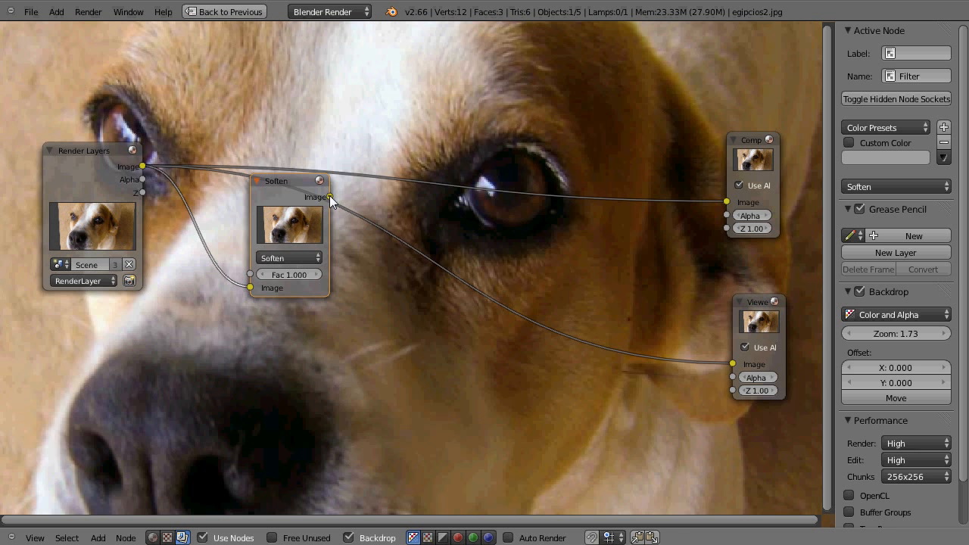
drag(330, 196, 731, 363)
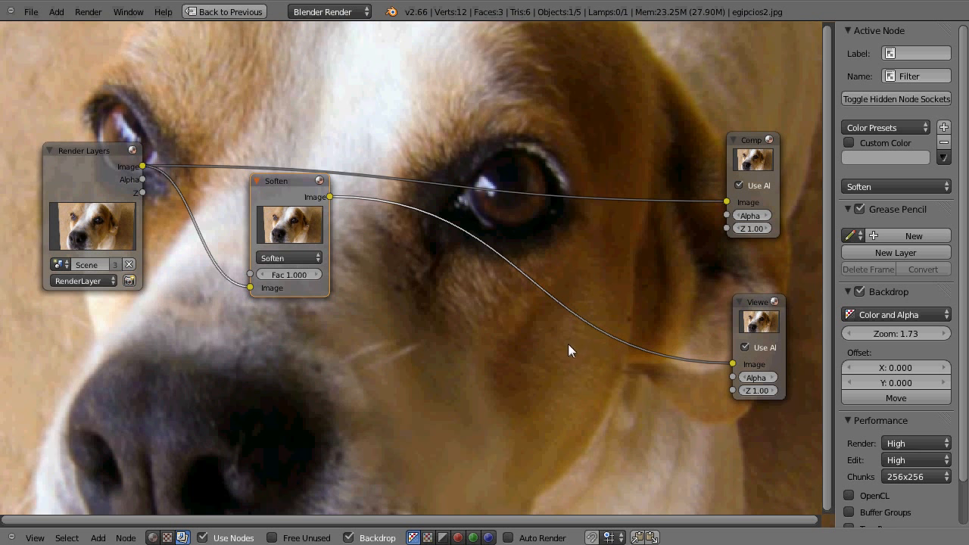
drag(330, 196, 719, 195)
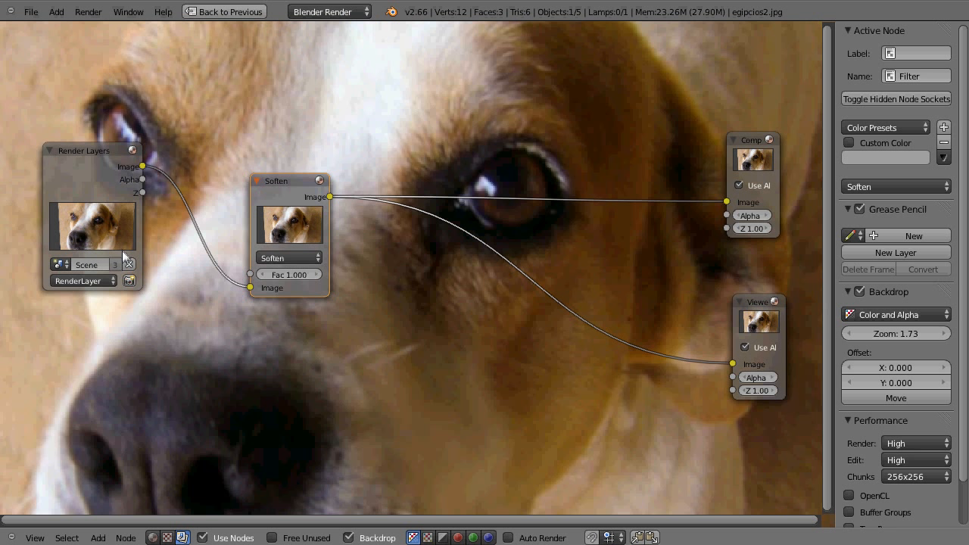
ctrl+shift+click(87, 186)
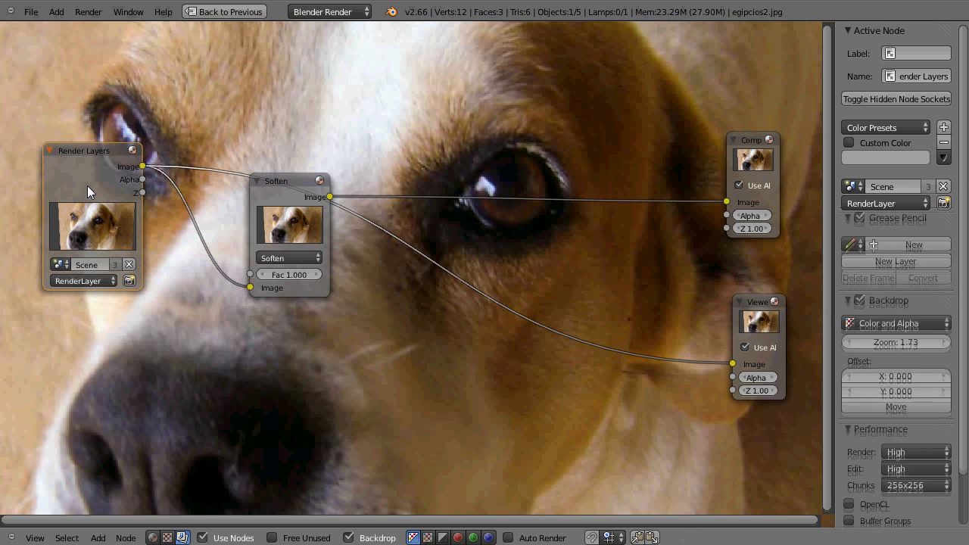
ctrl+shift+click(278, 198)
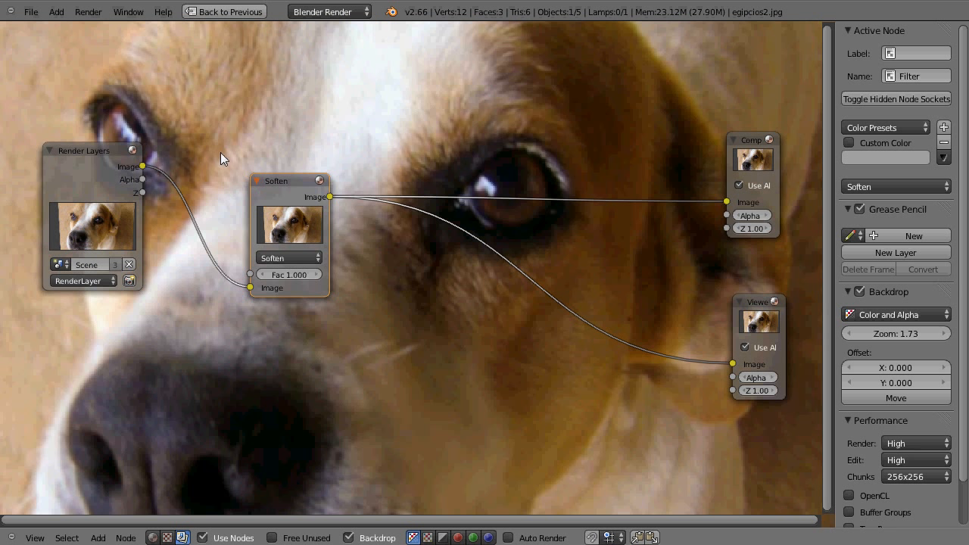
Set the Soften node's factor to 3 and compare the unfiltered render with the filtered result in the backdrop
click(295, 274)
text(3)
key(Return)
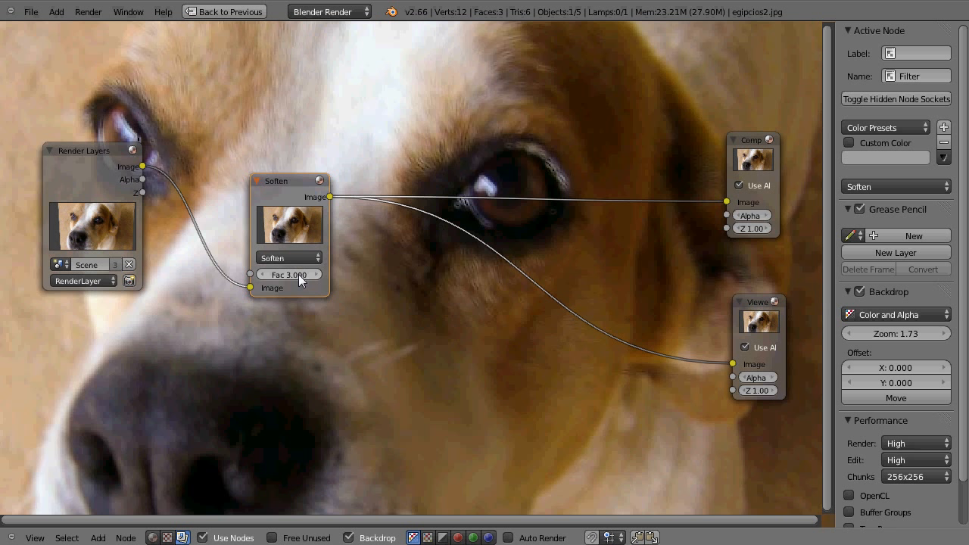
click(86, 175)
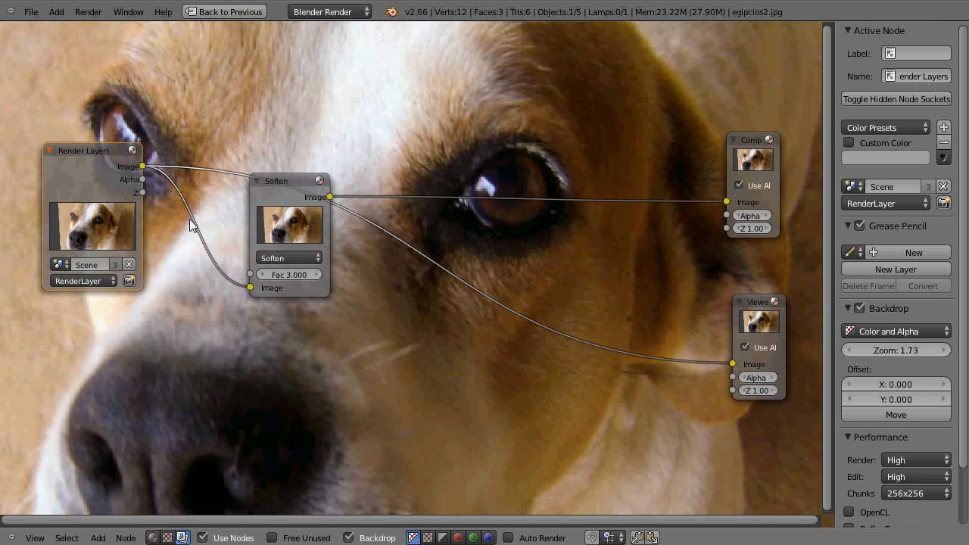
ctrl+shift+click(268, 205)
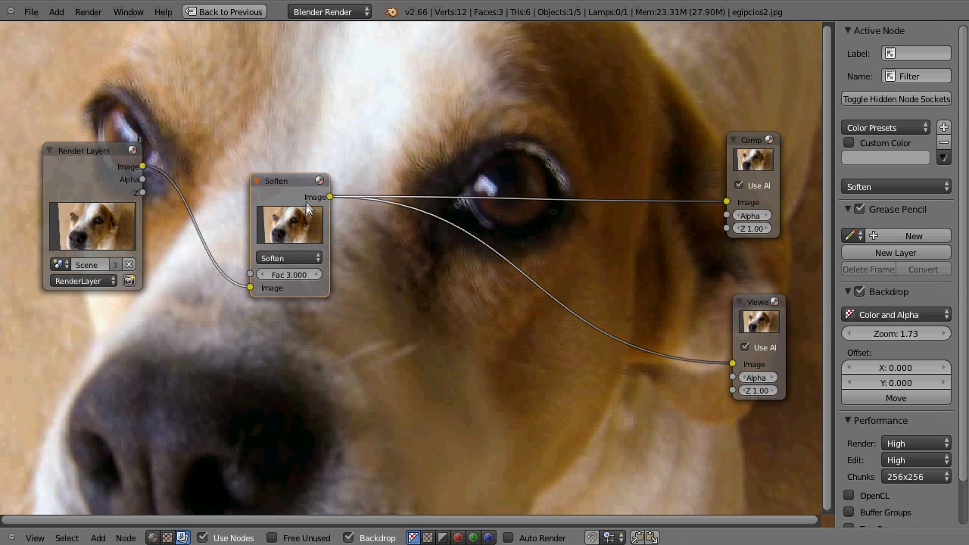
Set the Soften node's factor to 1
click(292, 274)
text(1)
key(Return)
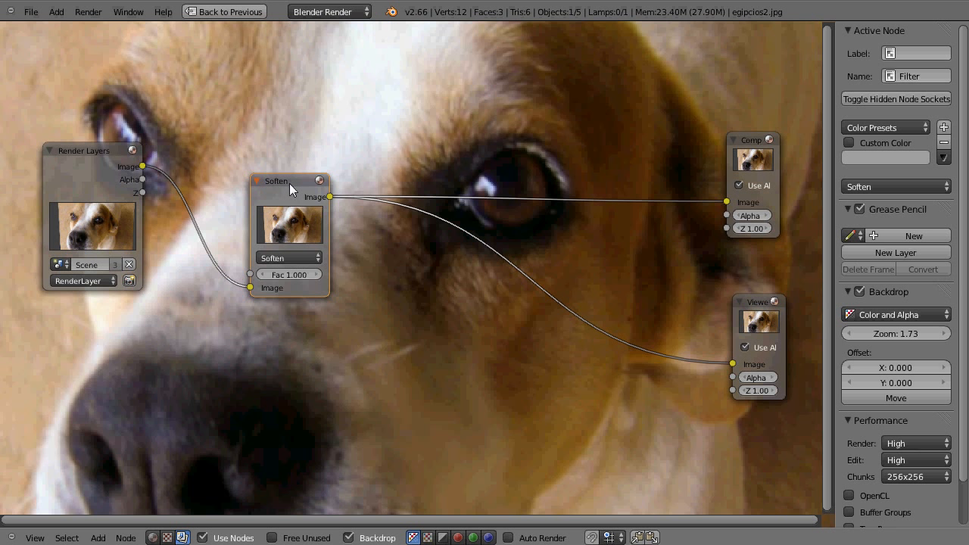
Move the Soften node closer to Render Layers and compare the unfiltered render with the softened result in the backdrop
drag(294, 182, 252, 196)
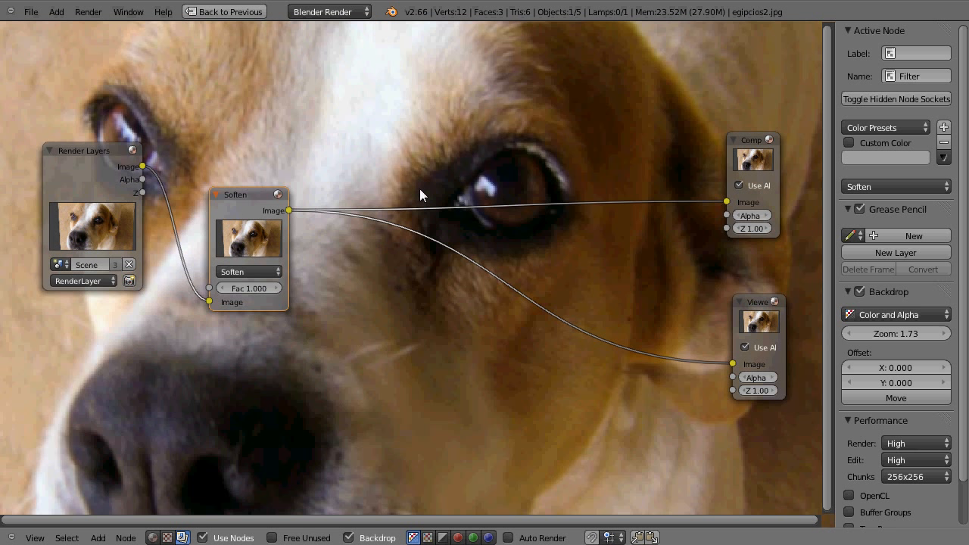
ctrl+shift+click(81, 177)
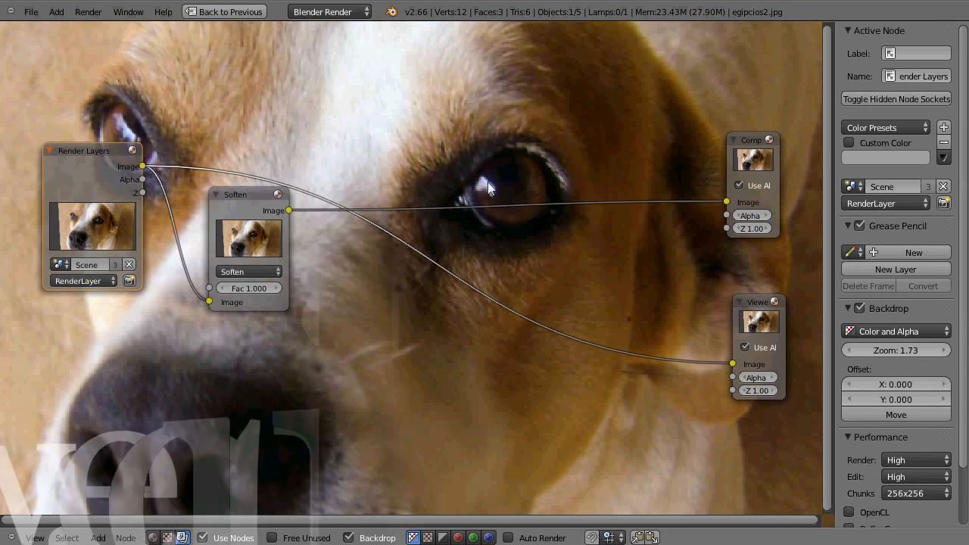
ctrl+shift+click(238, 204)
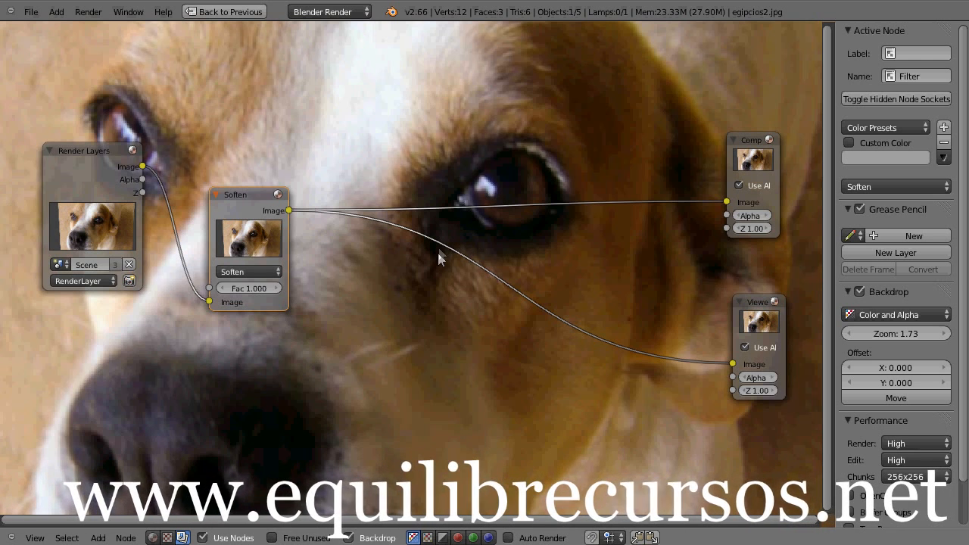
Change the filter type to Sharpen, preview it with a factor of 3, and set the factor back to 1
click(268, 271)
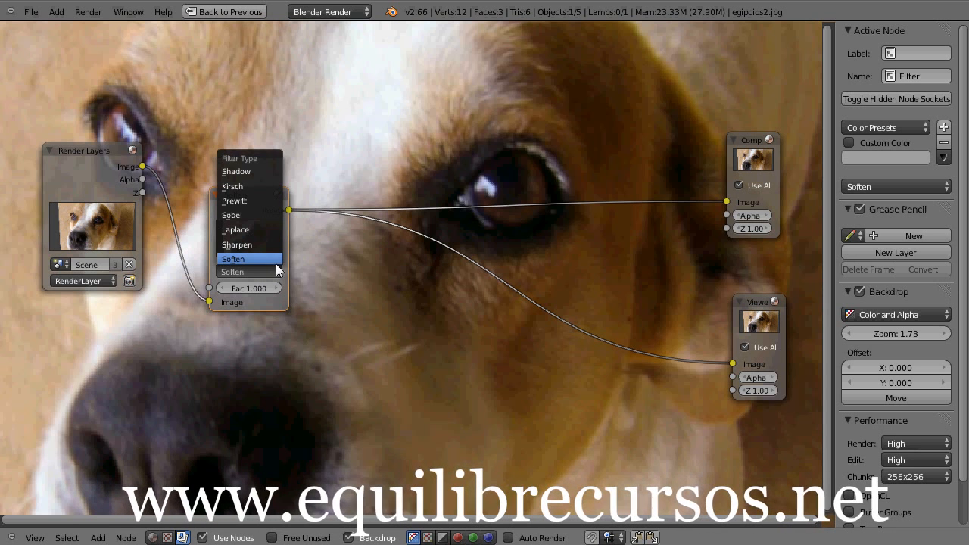
click(235, 244)
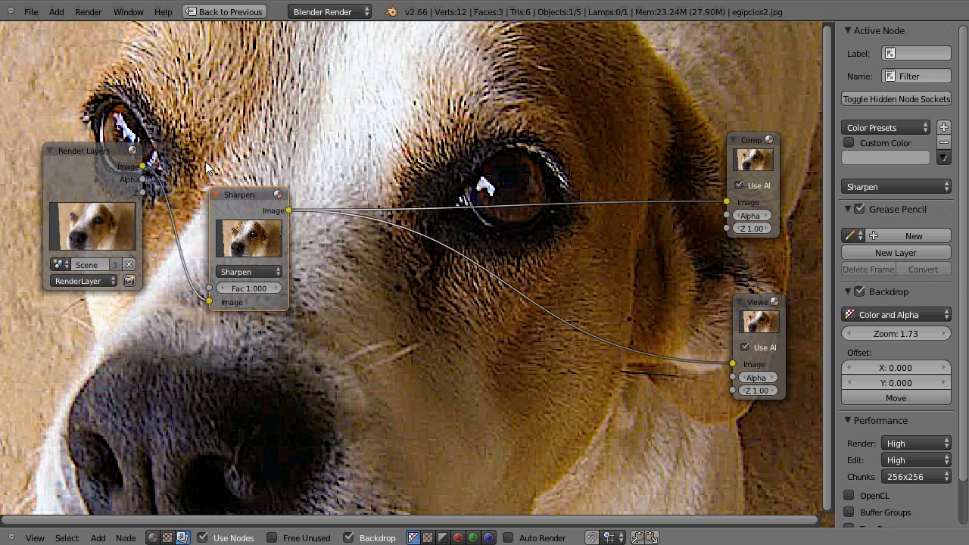
click(254, 287)
text(3)
key(Return)
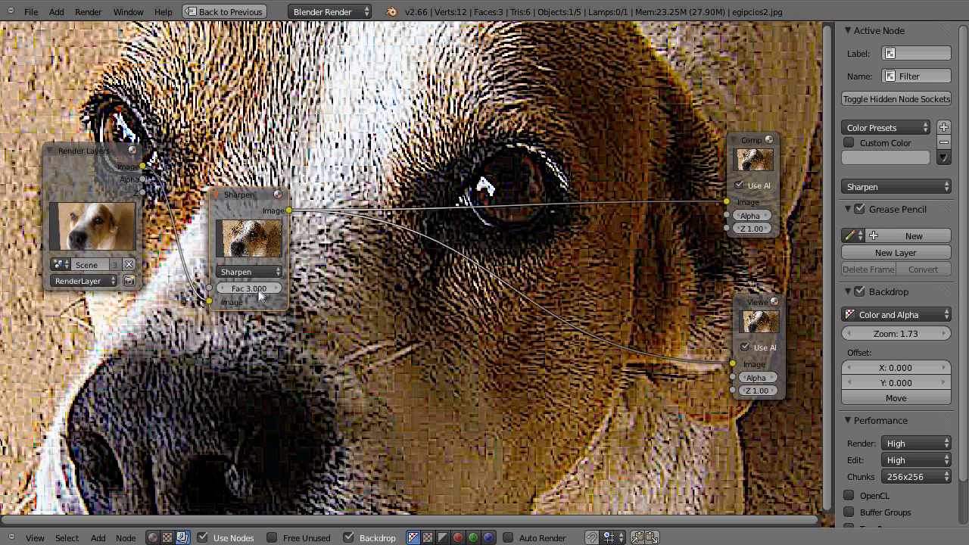
click(257, 289)
text(1)
key(Return)
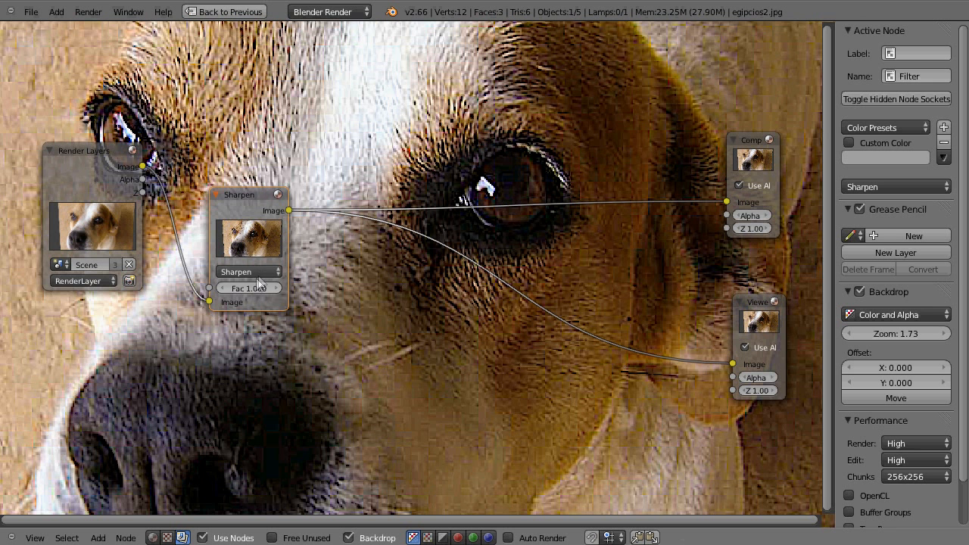
Preview the Shadow filter type on the render, followed by the Kirsch type
click(270, 272)
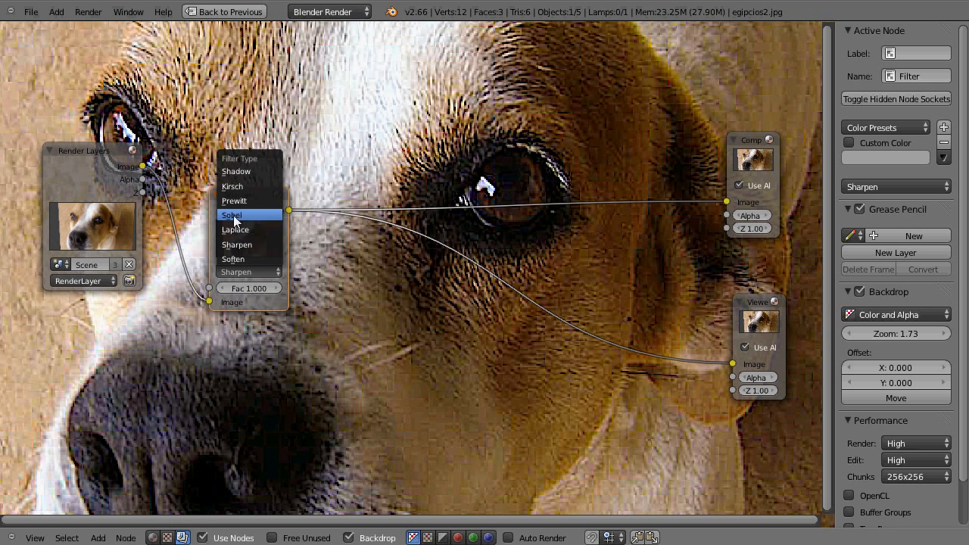
click(250, 171)
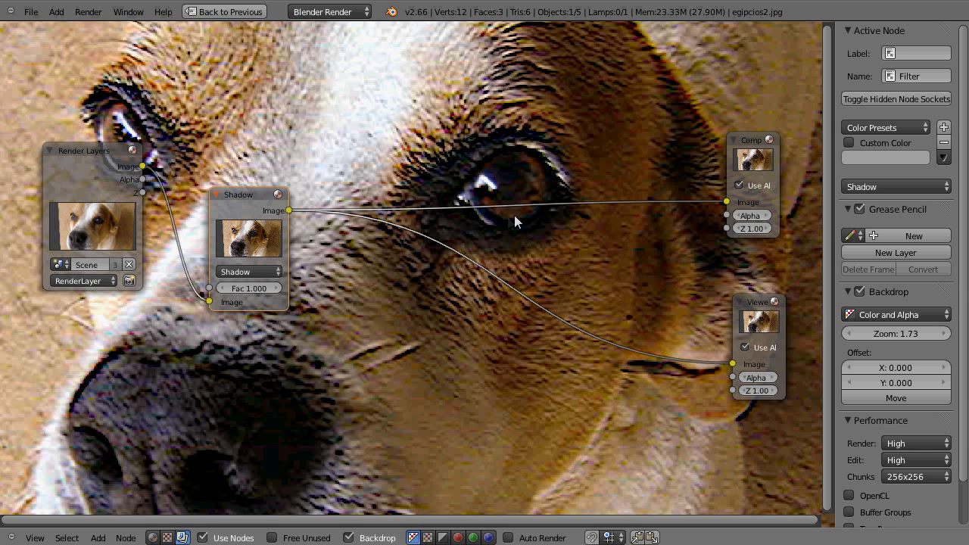
click(274, 273)
click(243, 186)
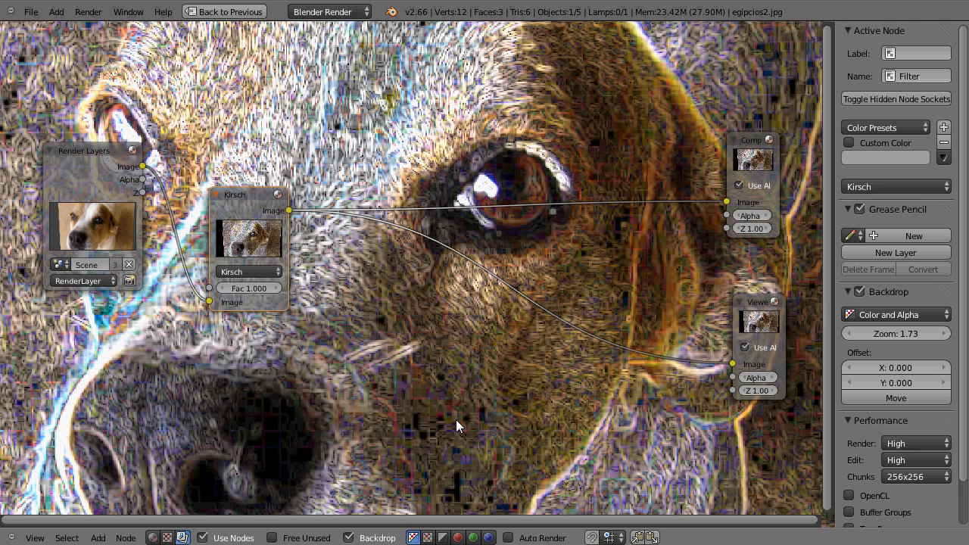
Change the filter type to Prewitt and set its factor to 2
click(278, 274)
click(236, 201)
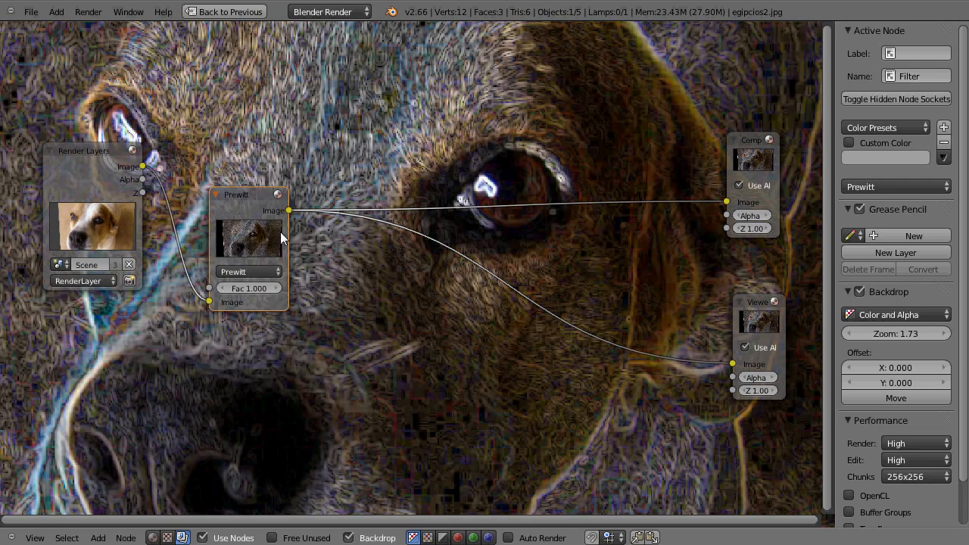
click(264, 280)
text(2)
key(Return)
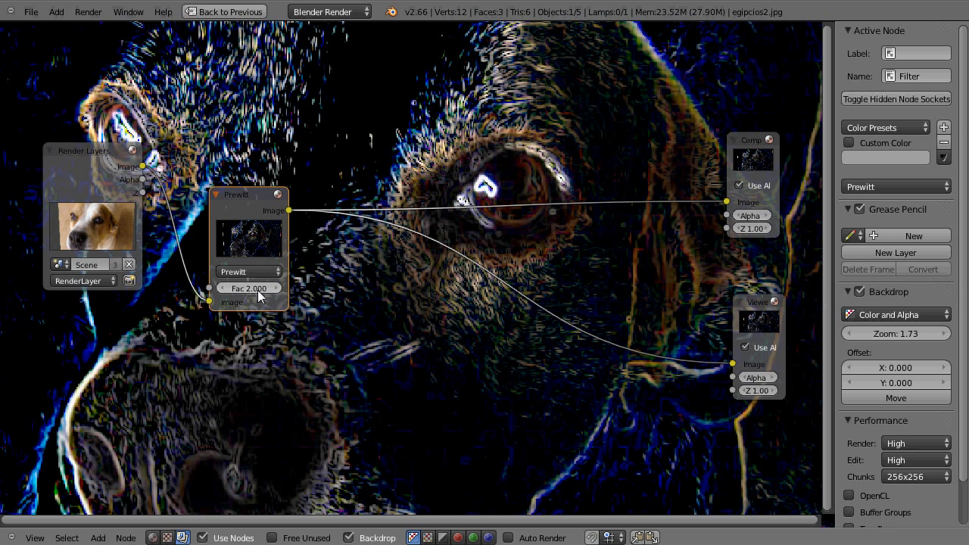
Change the filter type to Sobel and set its factor to 1
click(261, 271)
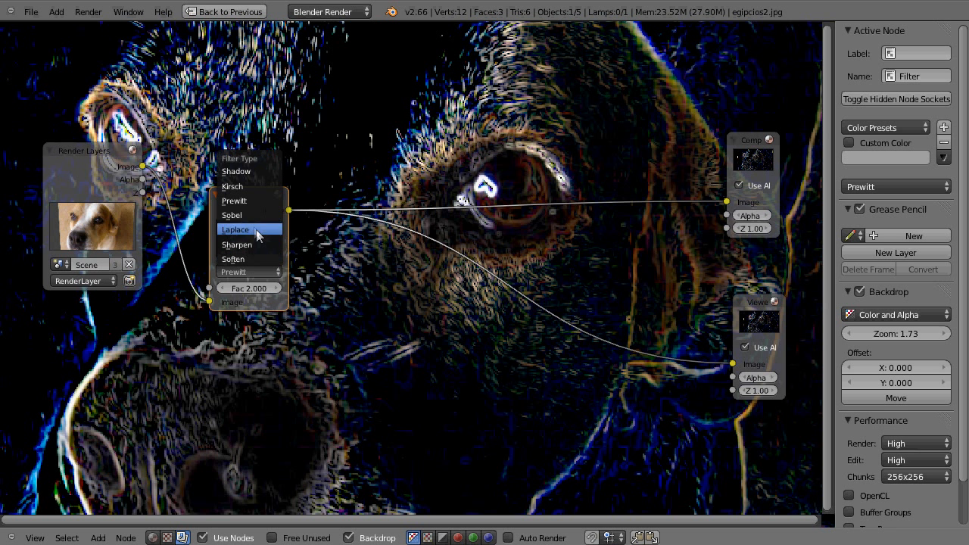
click(243, 214)
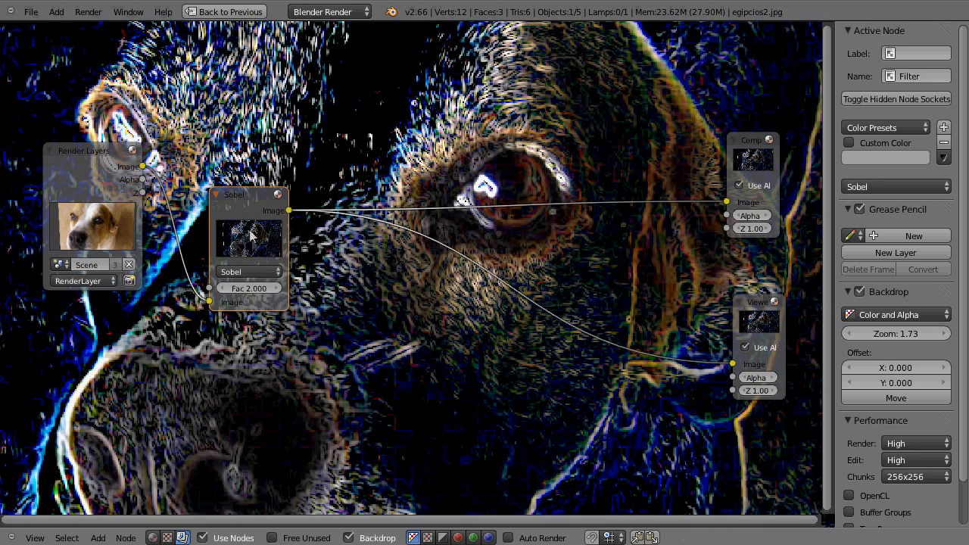
click(257, 287)
text(1)
key(Return)
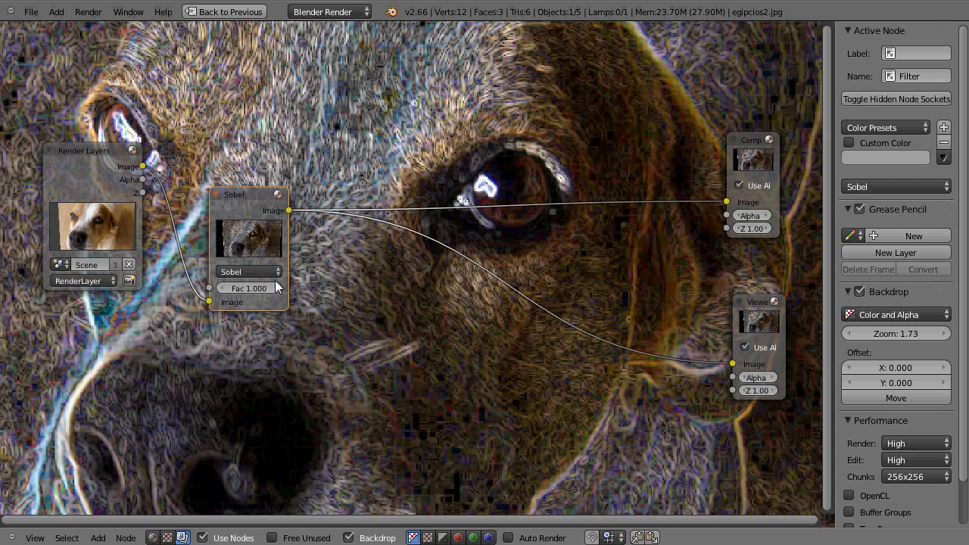
Change the filter type to Laplace and set its factor to 0.5, adjusting it further to 0.678
click(273, 271)
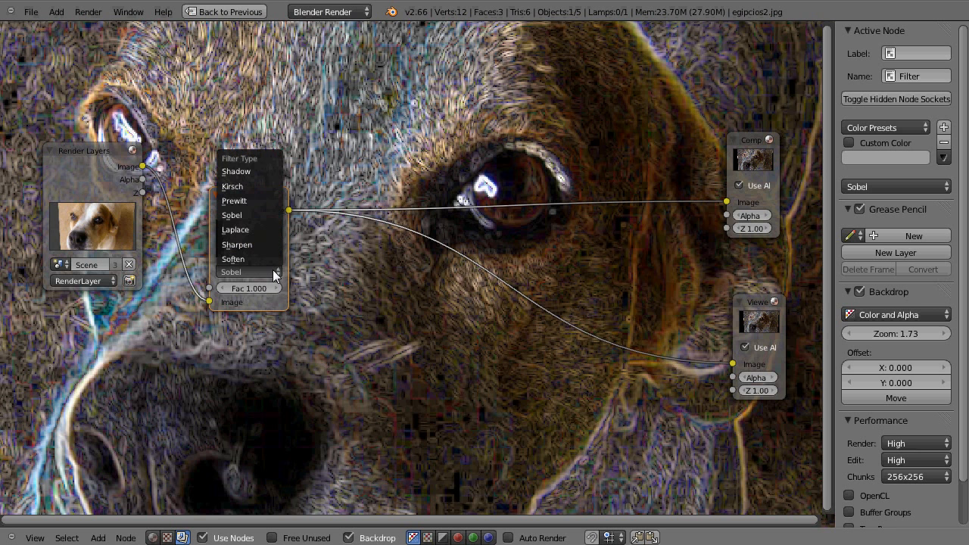
click(249, 229)
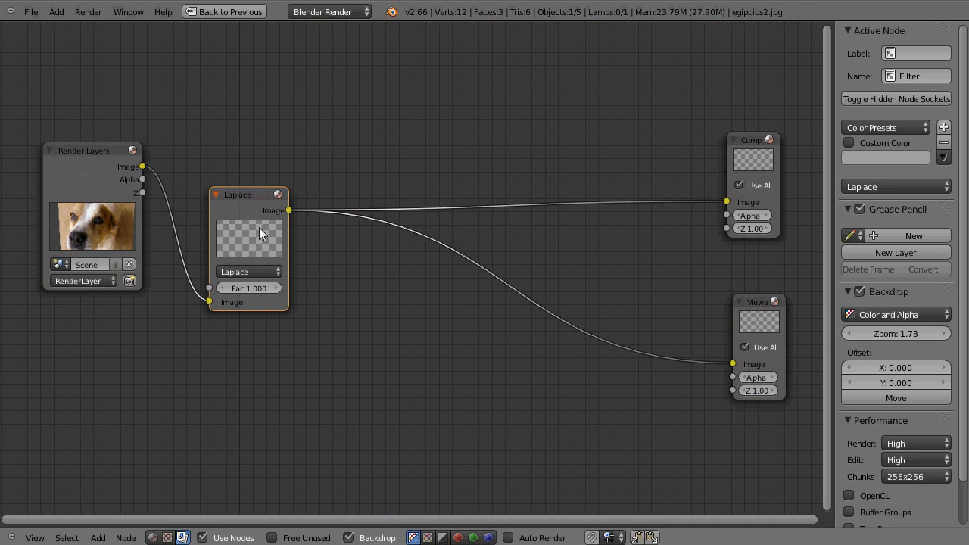
click(246, 288)
text(0.5)
key(Return)
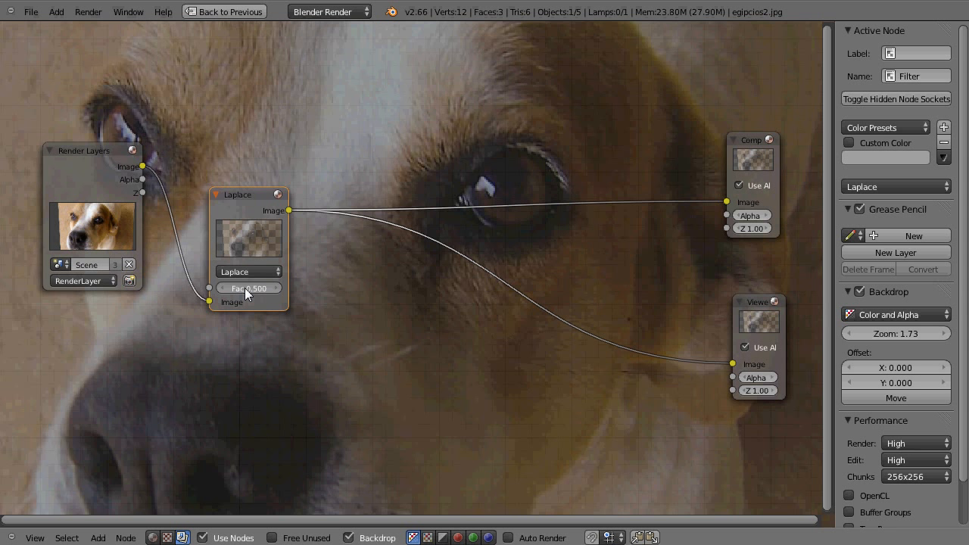
mouse_move(245, 287)
mouse_down()
mouse_move(271, 289)
mouse_move(242, 288)
mouse_up()
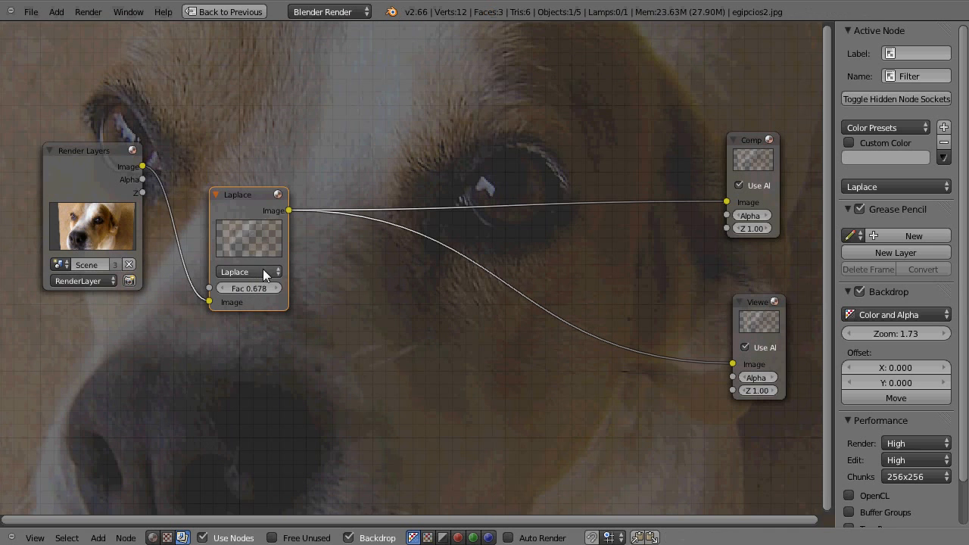
Preview the Sharpen filter type once more and return the Filter node to Soften
click(263, 270)
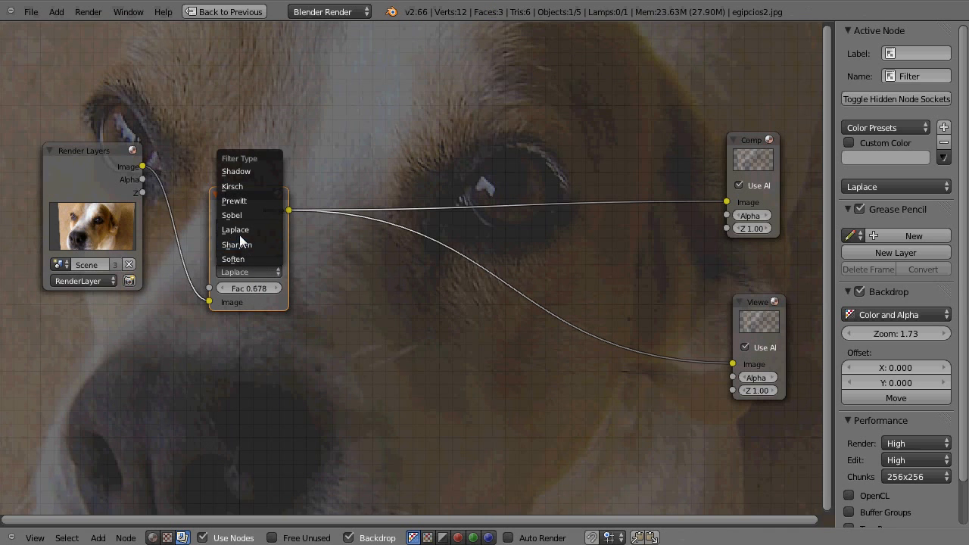
click(240, 245)
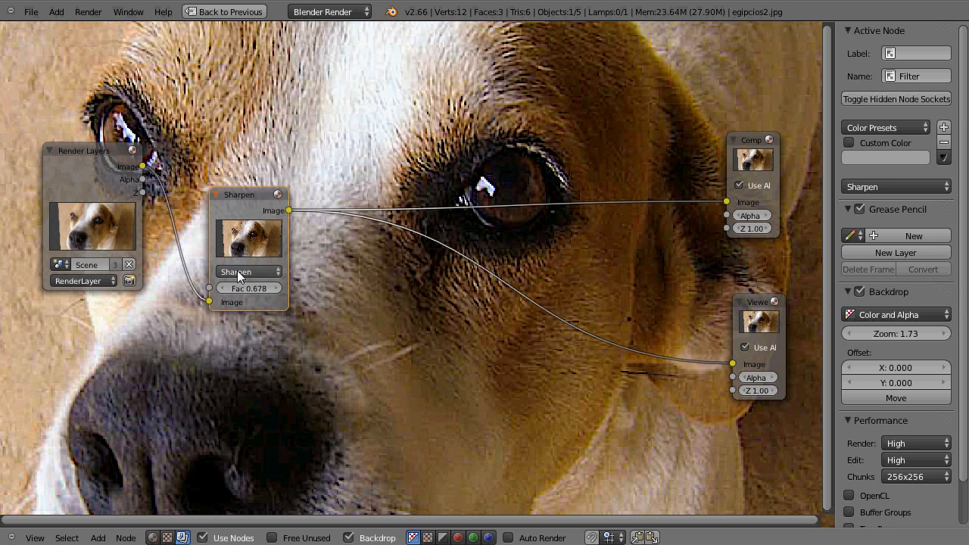
click(247, 275)
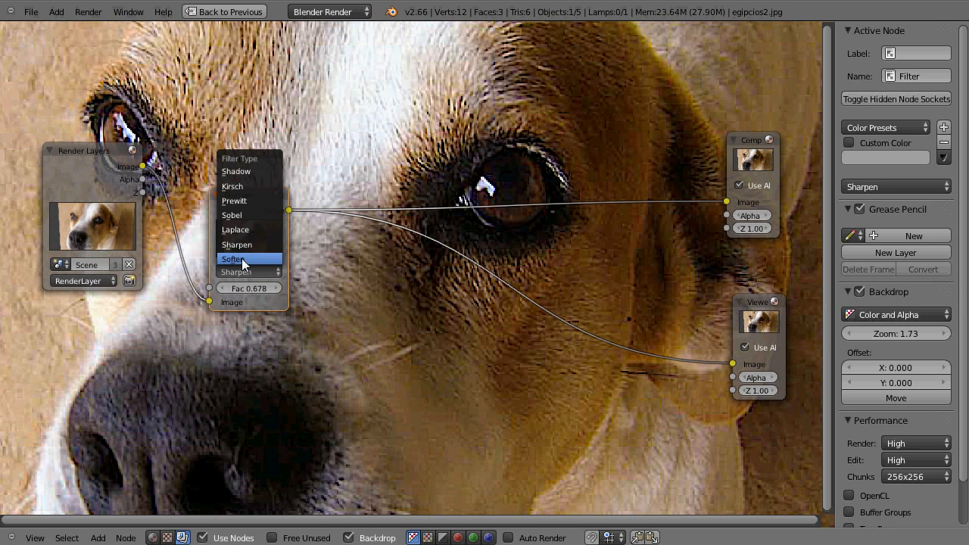
click(242, 260)
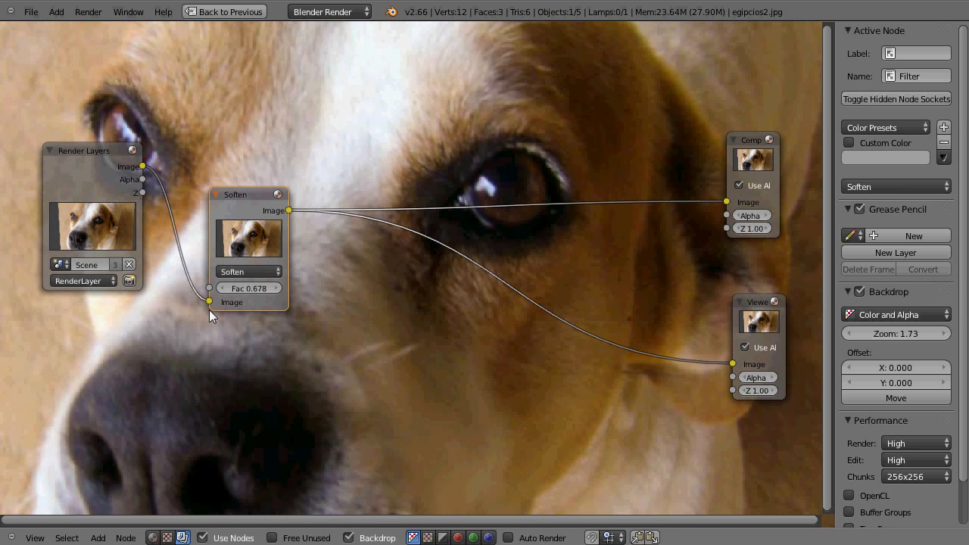
Add a Chroma Key matte node and place it between the Soften node and the output nodes
key(shift+a)
mouse_move(404, 310)
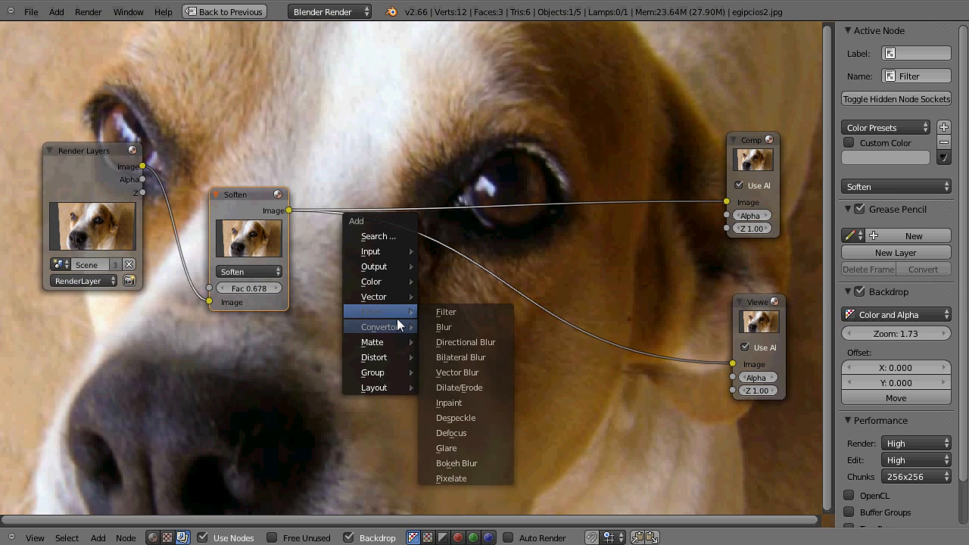
mouse_move(387, 344)
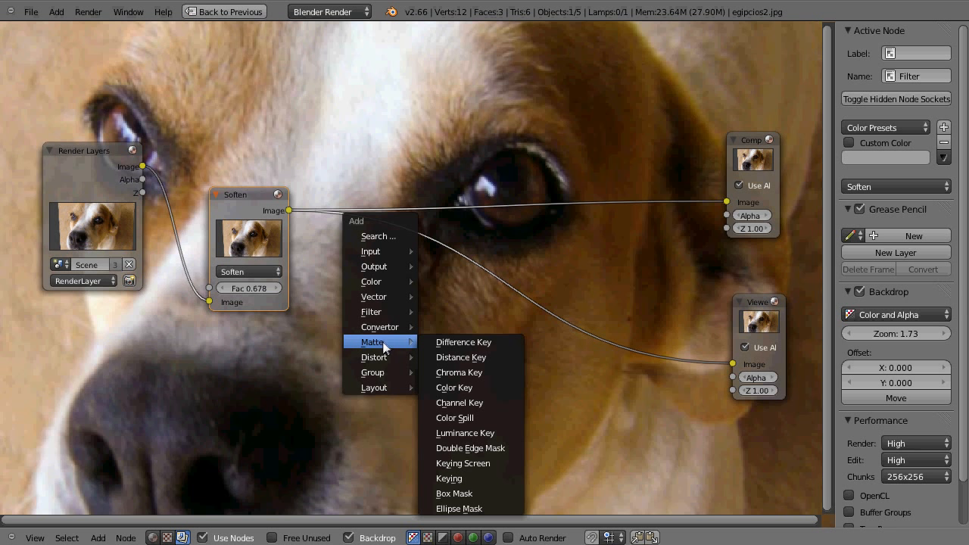
click(453, 372)
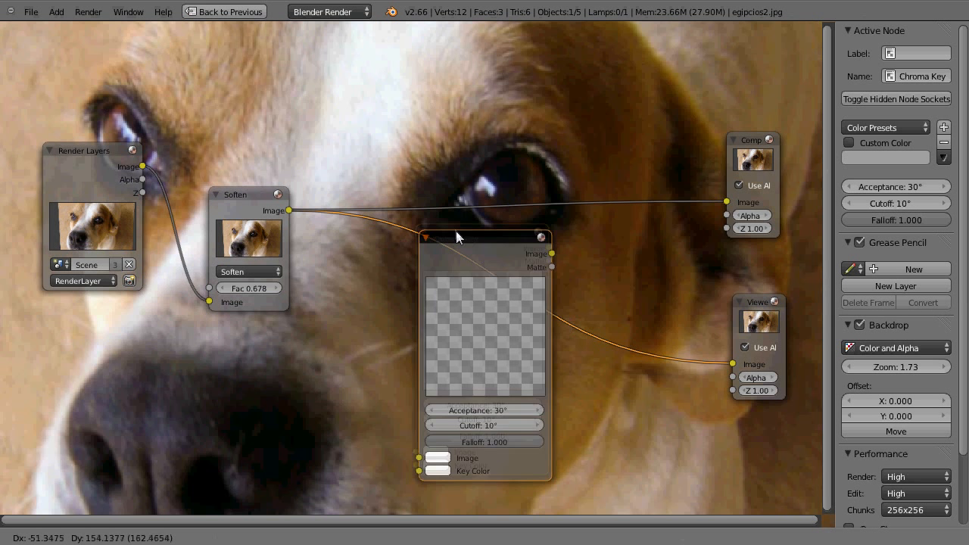
click(438, 171)
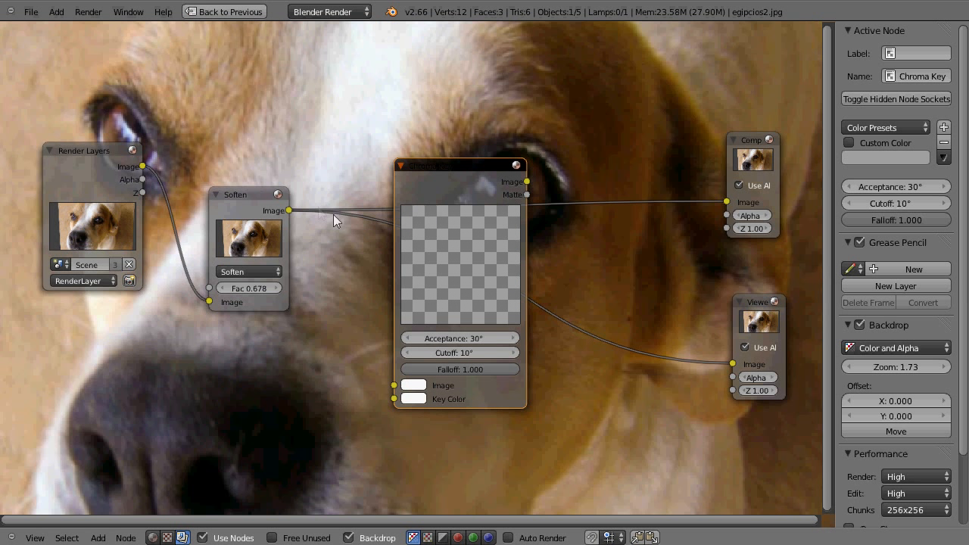
Route the Soften image through the Chroma Key node to both the Viewer and the Composite
drag(288, 211, 393, 385)
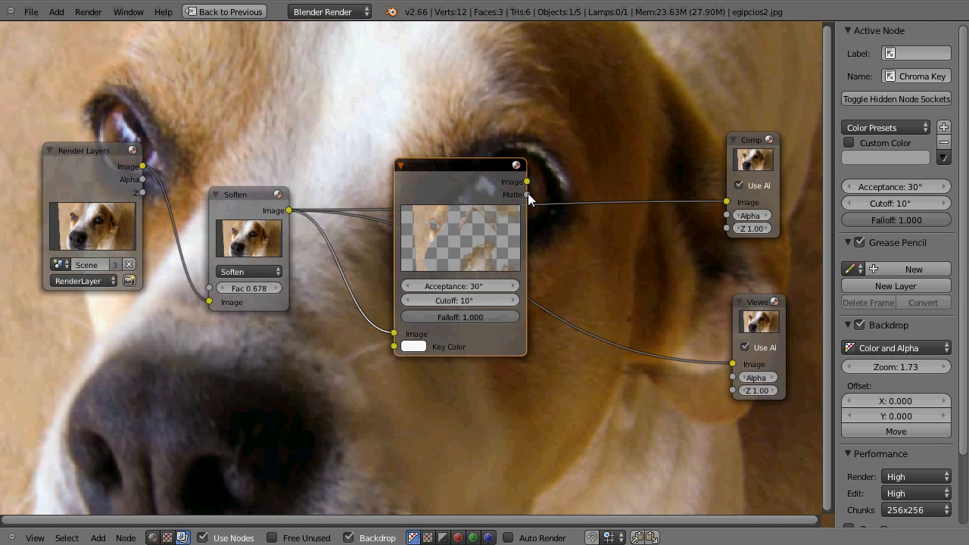
drag(525, 182, 729, 363)
drag(527, 182, 724, 200)
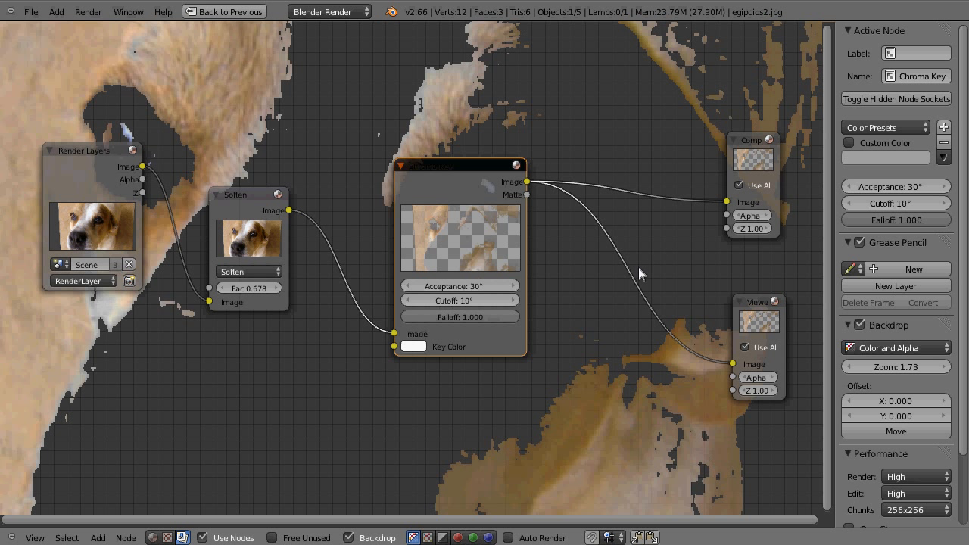
Set the Chroma Key node's acceptance to 10° and its cutoff to 2°
click(458, 287)
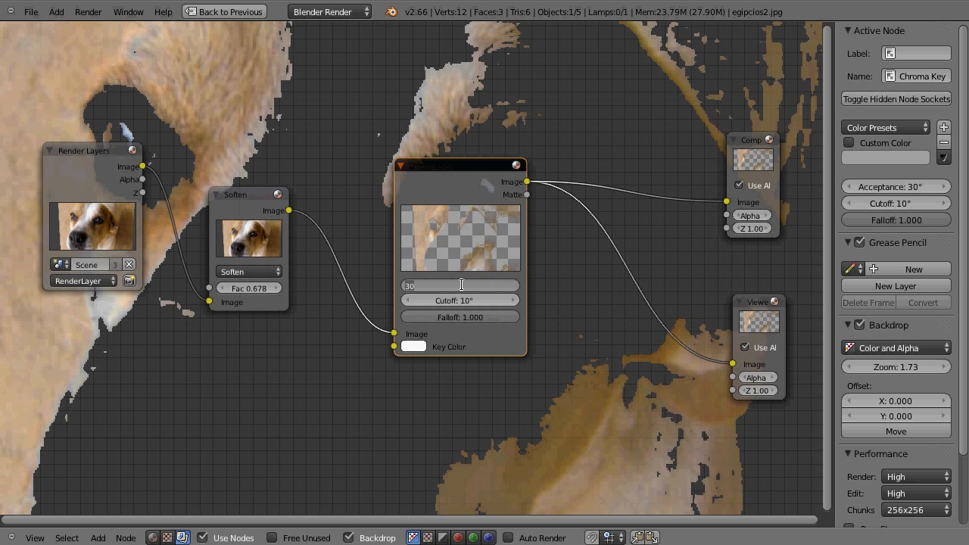
text(10)
key(Return)
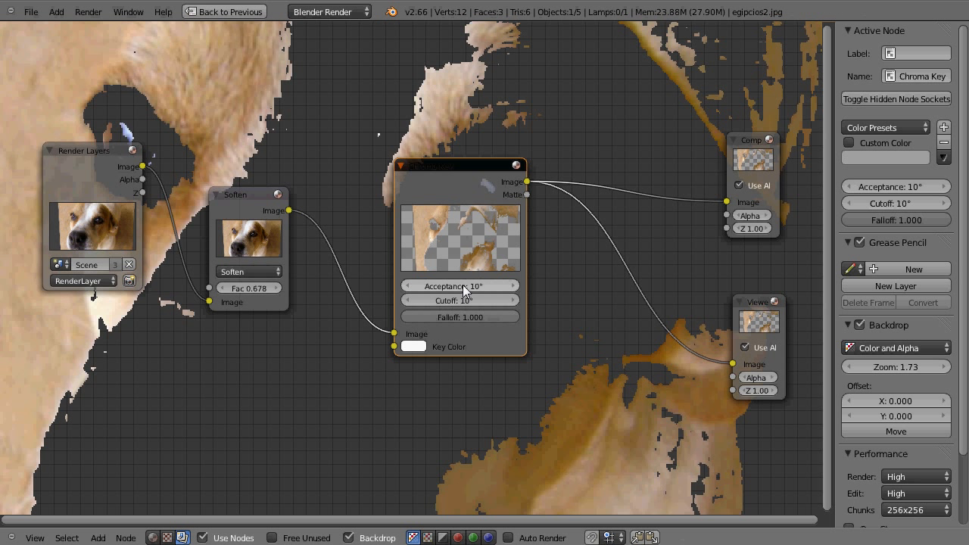
click(459, 299)
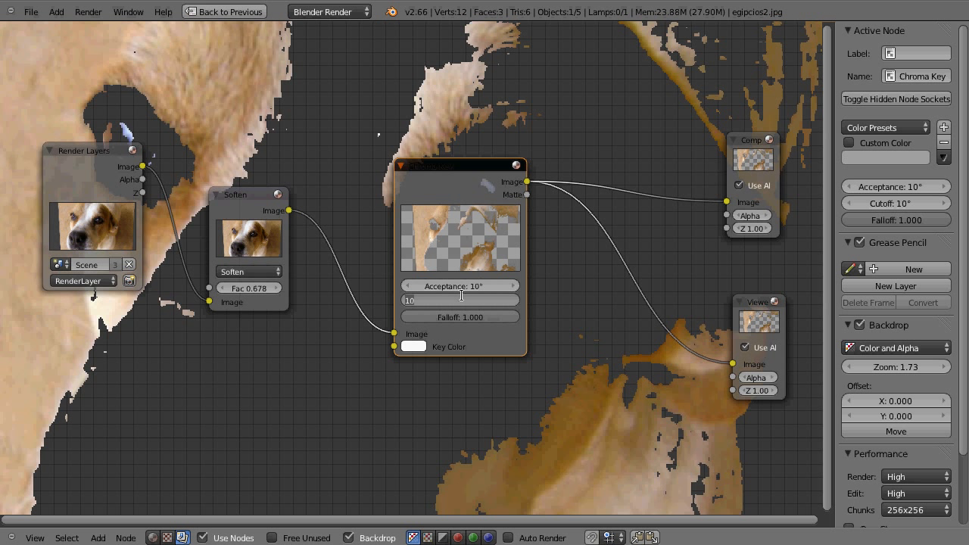
text(2)
key(Return)
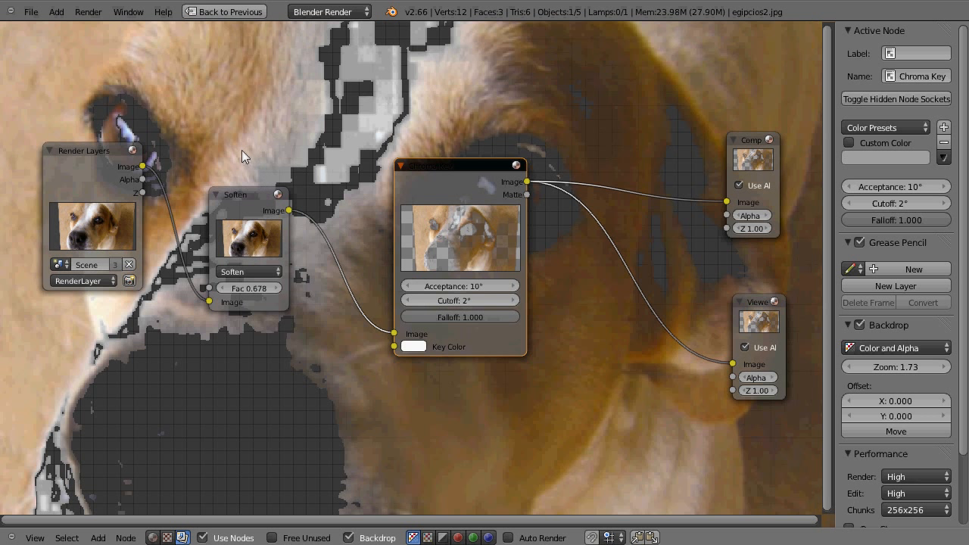
Lower the Chroma Key node's falloff to 0.412
click(459, 317)
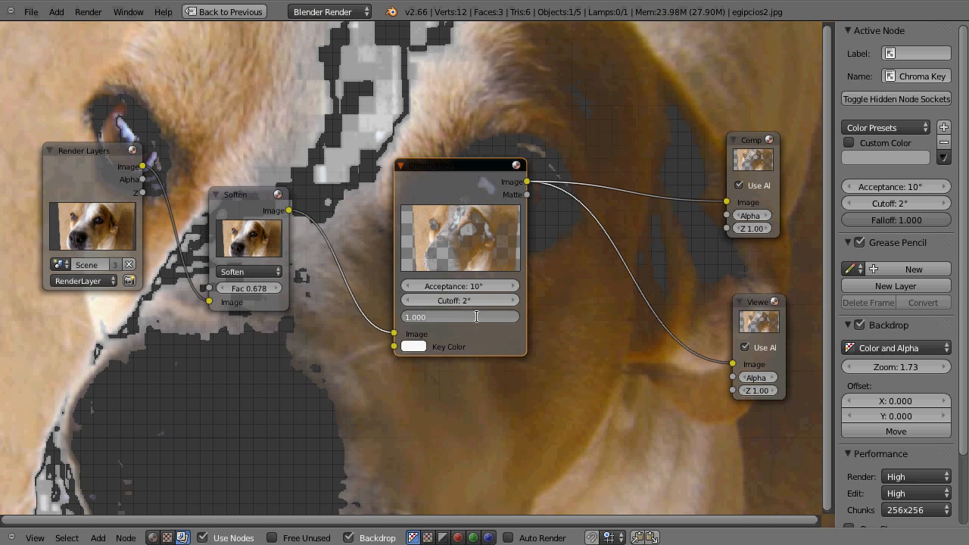
key(Return)
drag(478, 317, 425, 313)
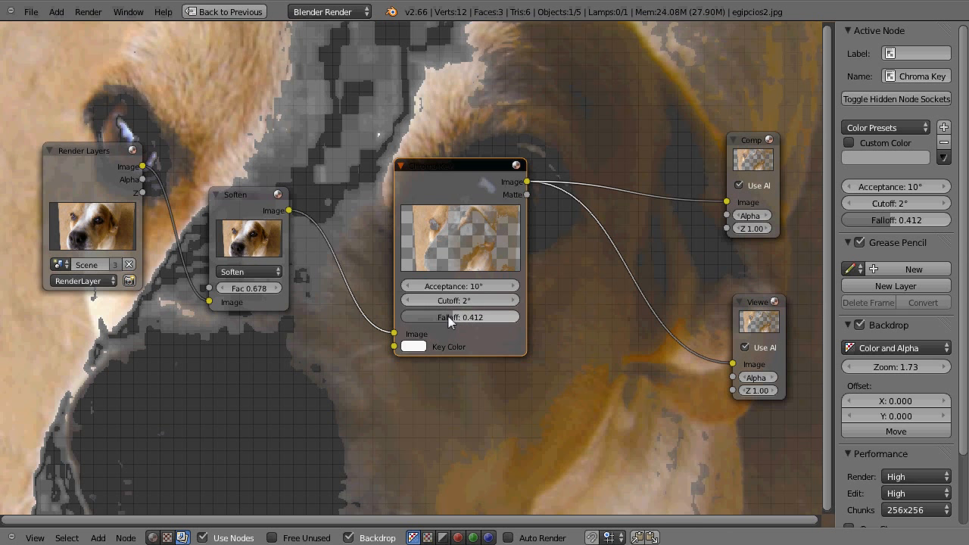
Raise the Chroma Key node's falloff to 1.000 and move the node closer to the Soften node
drag(448, 315, 506, 316)
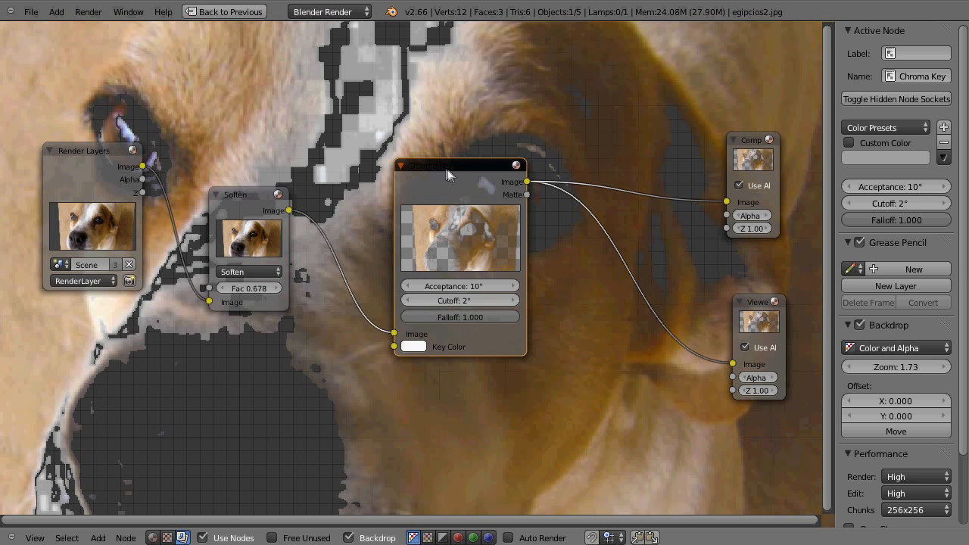
drag(443, 173, 385, 166)
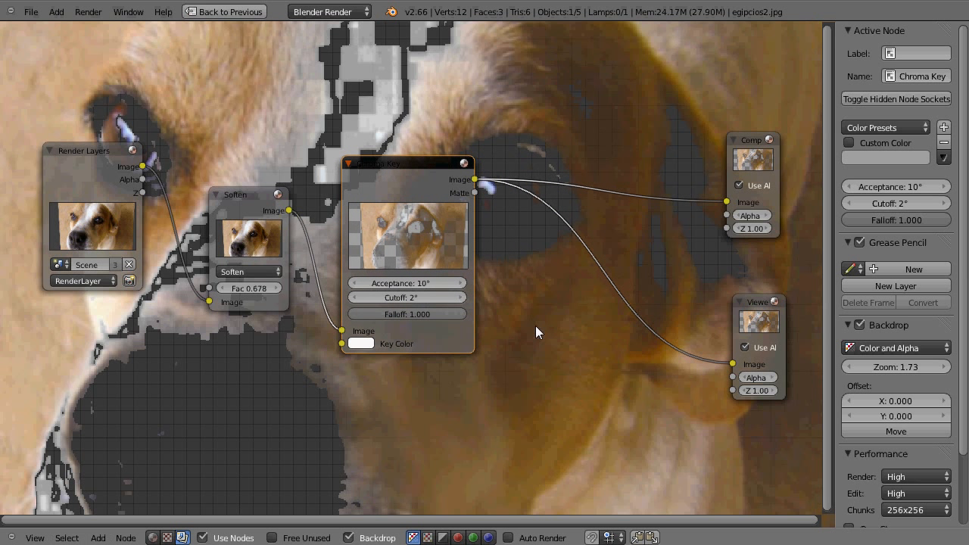
Add a Glare filter node, insert it between the Chroma Key node and both output nodes, and place it higher in the graph
key(shift+a)
mouse_move(586, 242)
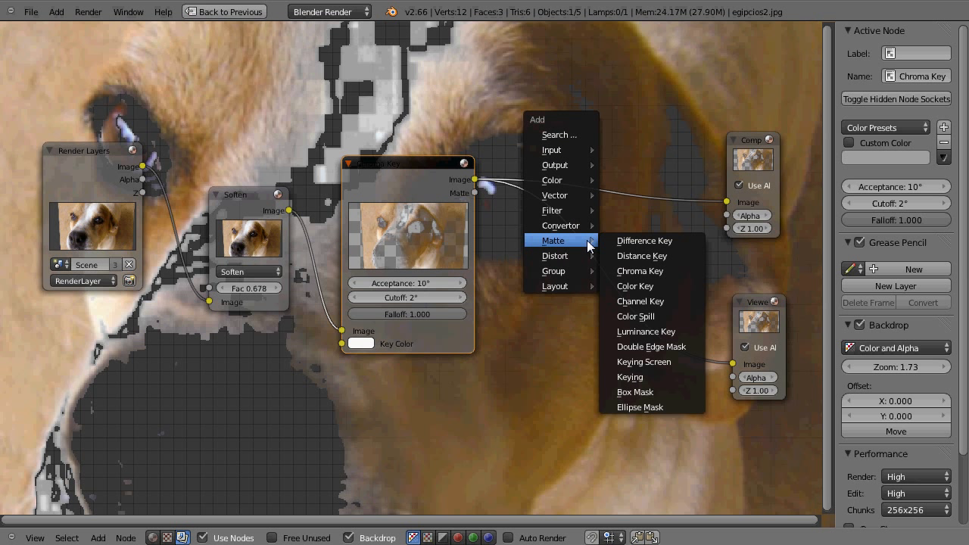
mouse_move(571, 209)
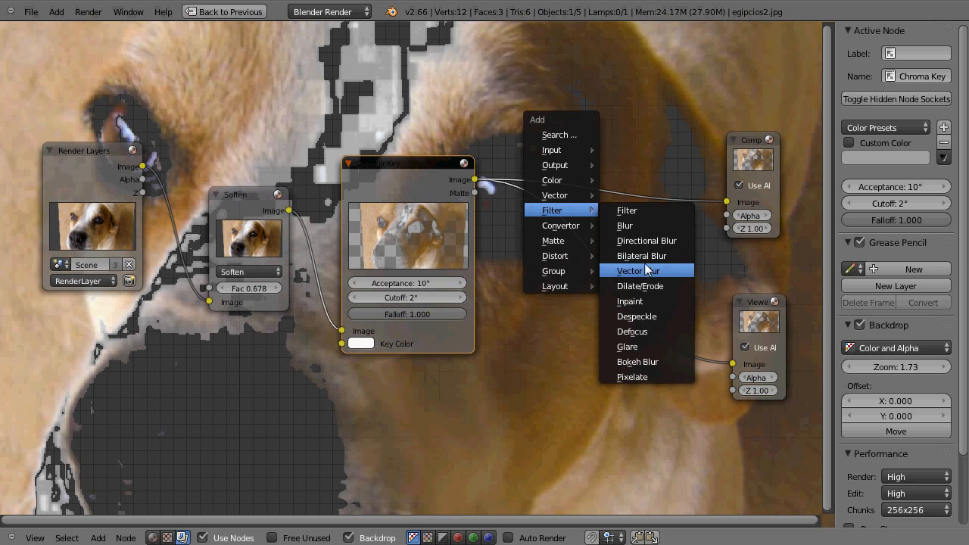
click(625, 346)
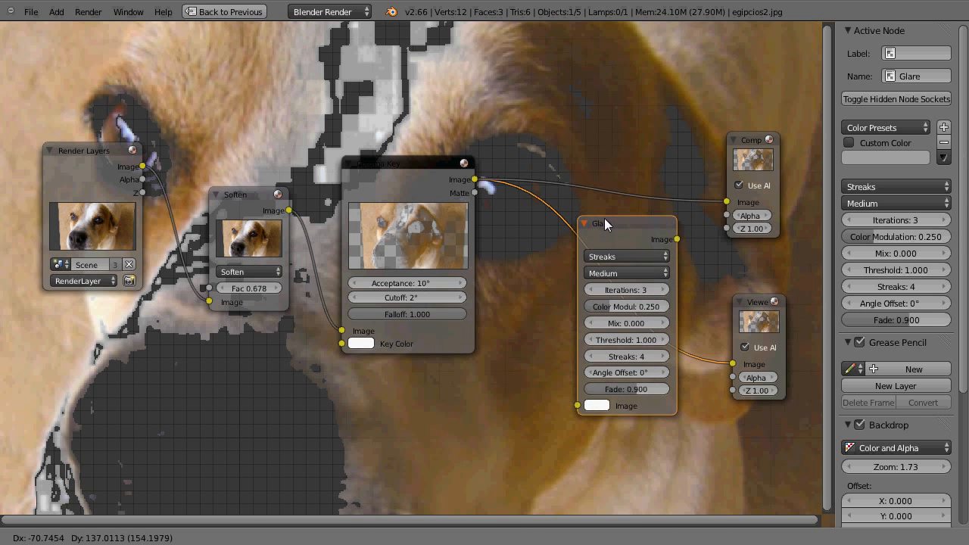
click(604, 214)
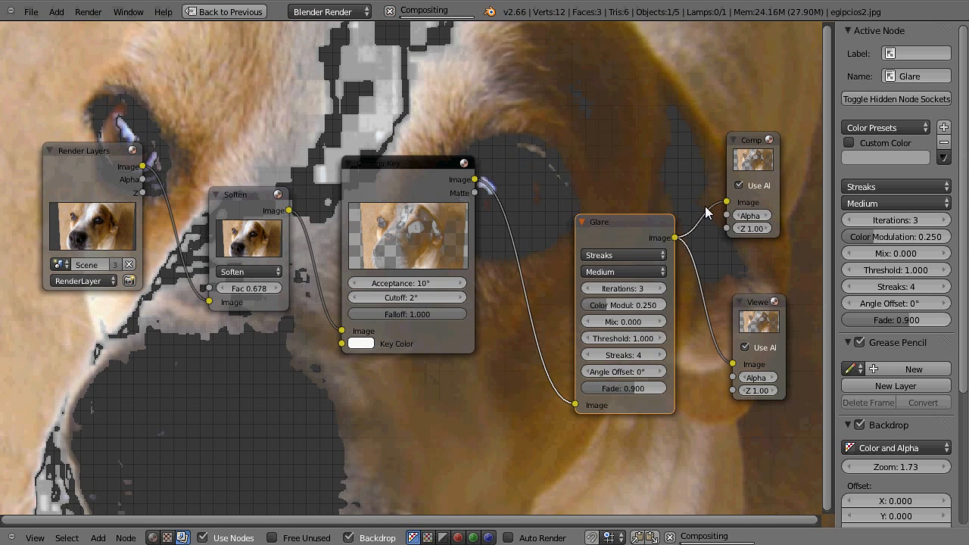
drag(629, 224, 606, 113)
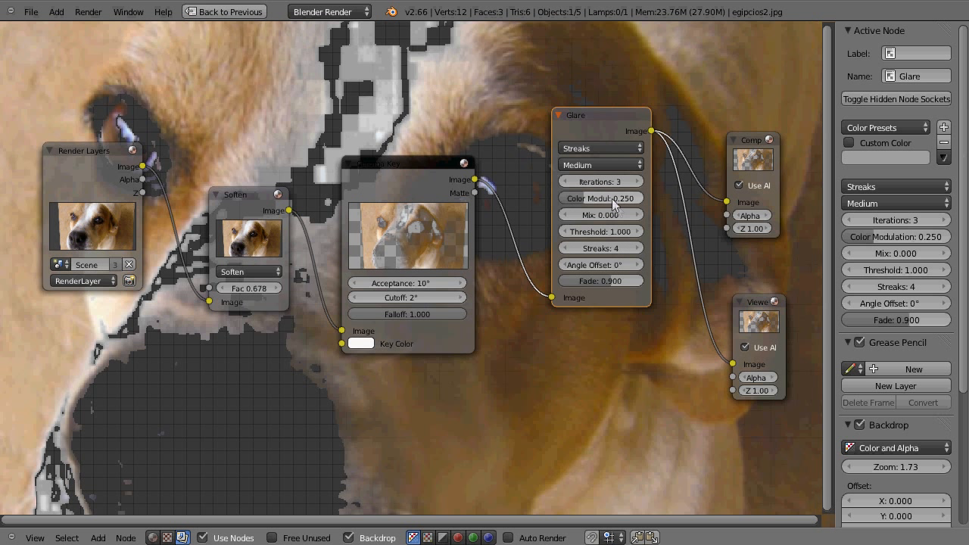
Try the Simple Star glare type, switching the Glare node back to Streaks
click(641, 163)
click(630, 165)
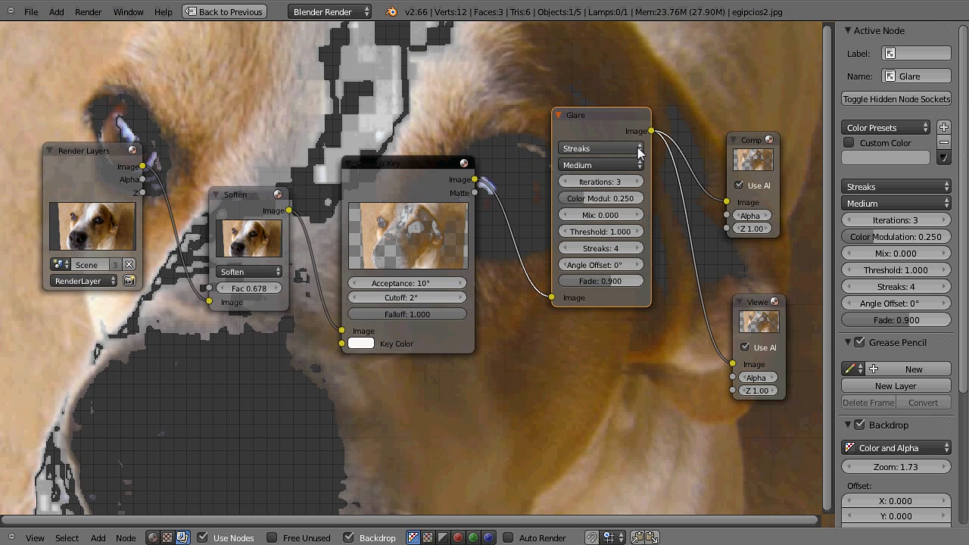
click(635, 148)
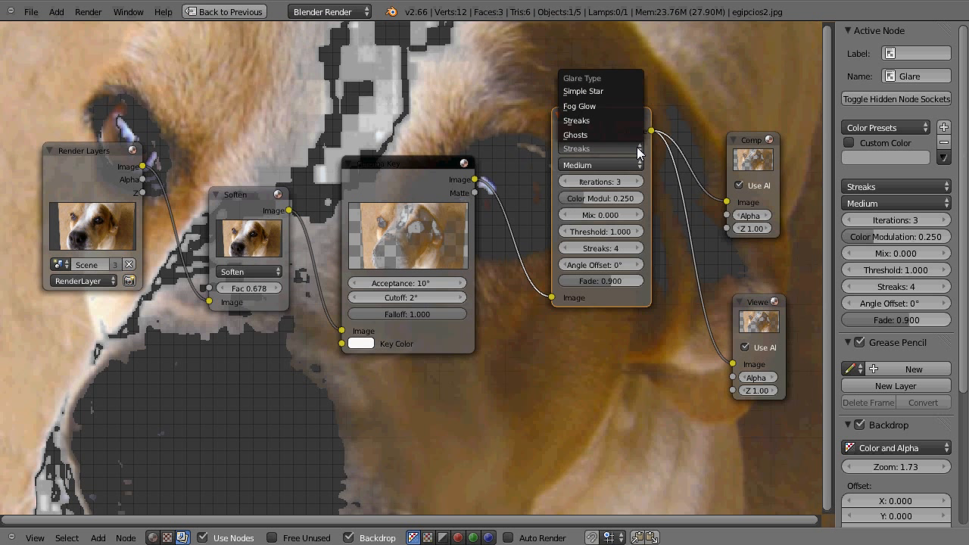
click(584, 90)
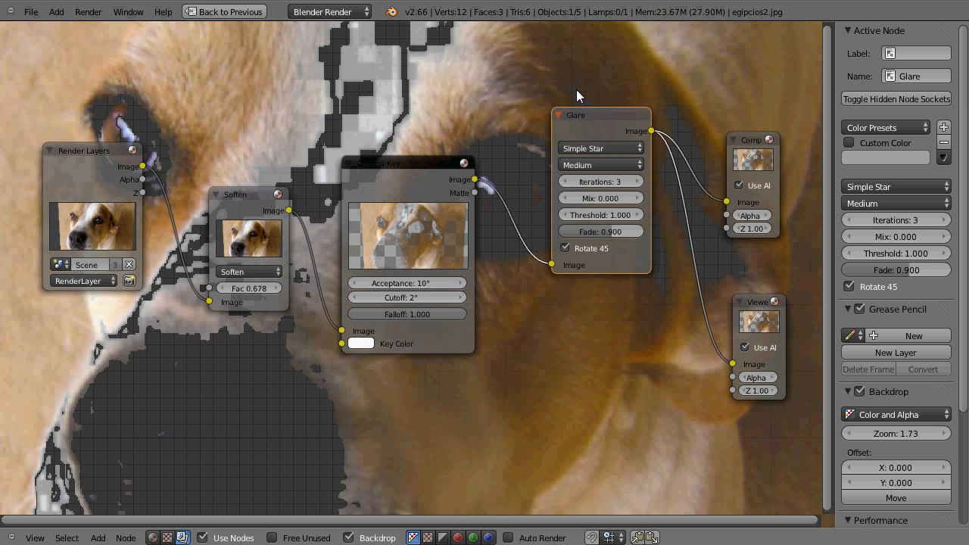
click(596, 147)
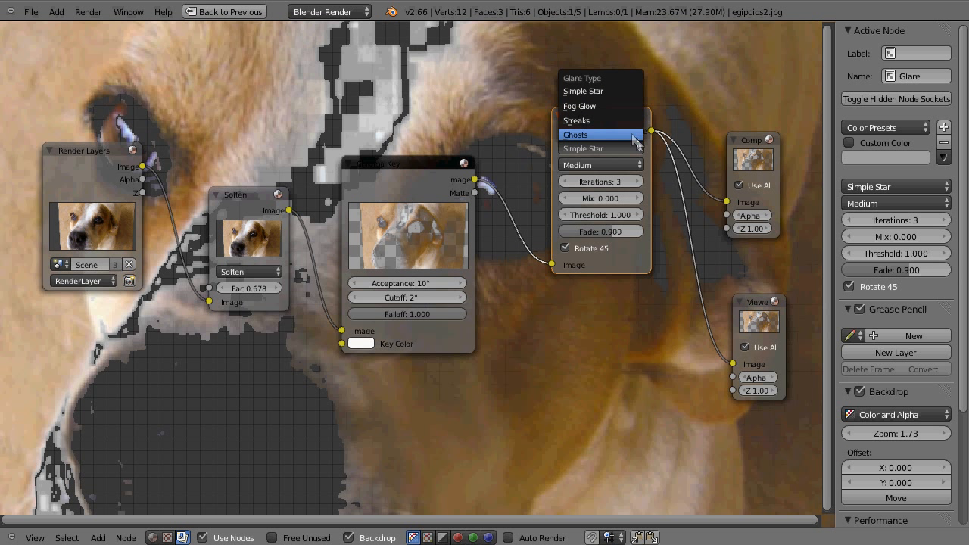
click(594, 121)
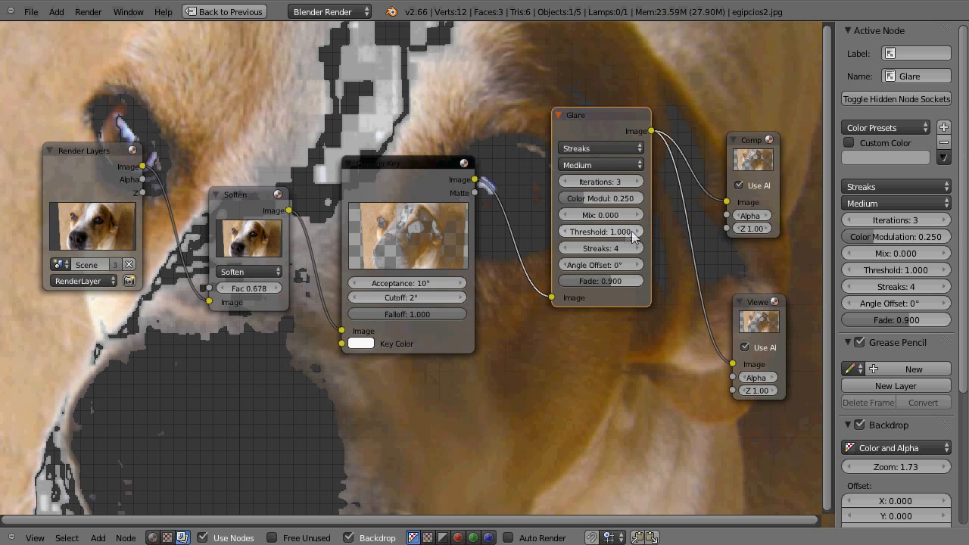
Lower the Glare node's threshold to 0.000
drag(631, 231, 581, 230)
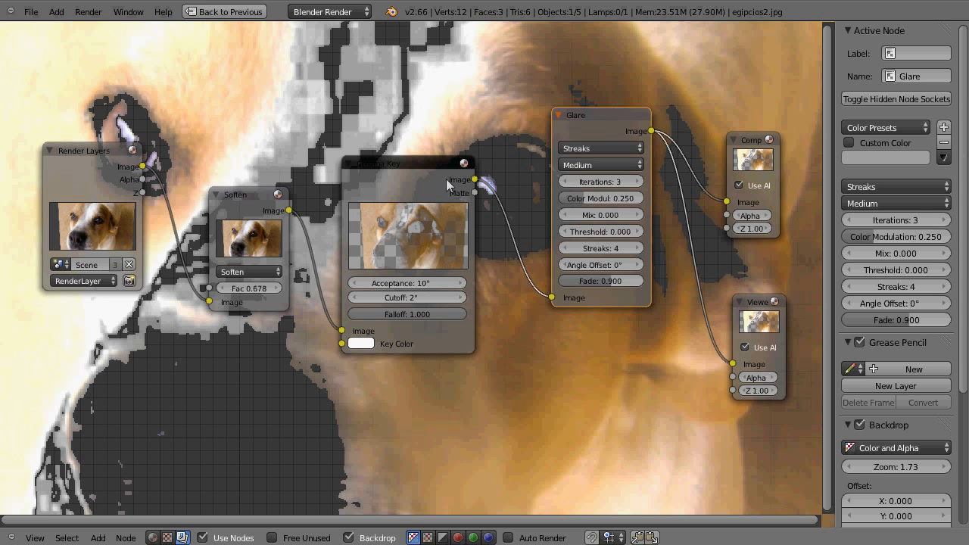
Move the Chroma Key node lower and collapse the Render Layers, Soften and Chroma Key nodes
click(397, 164)
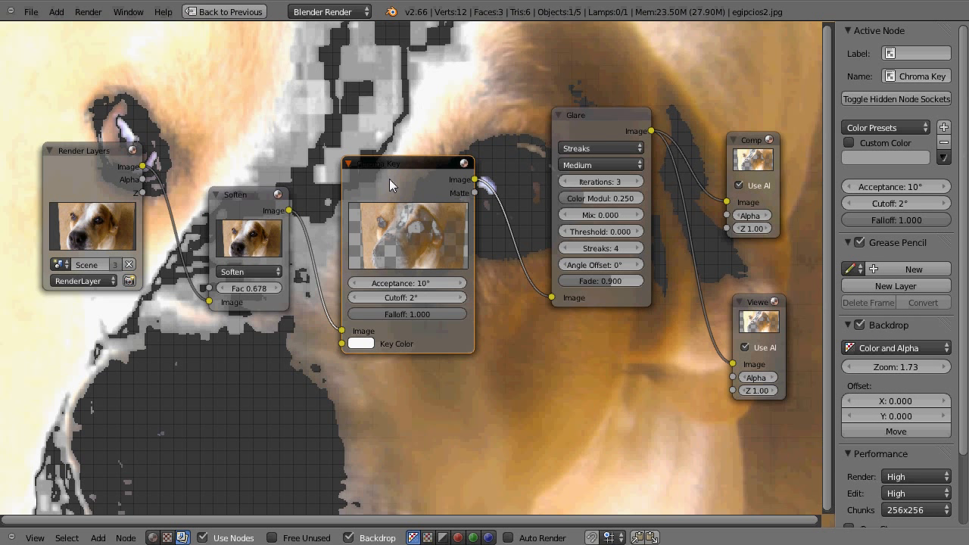
drag(390, 163, 383, 225)
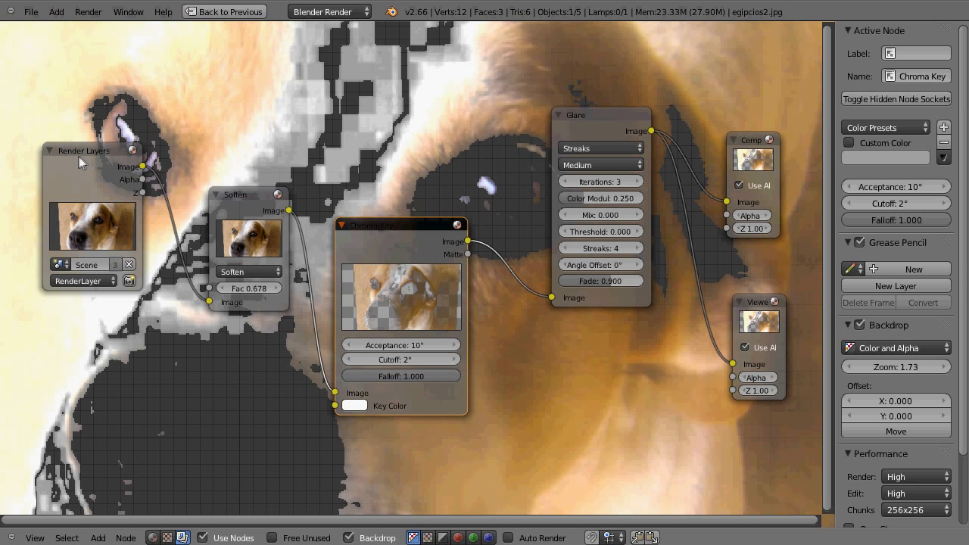
click(50, 151)
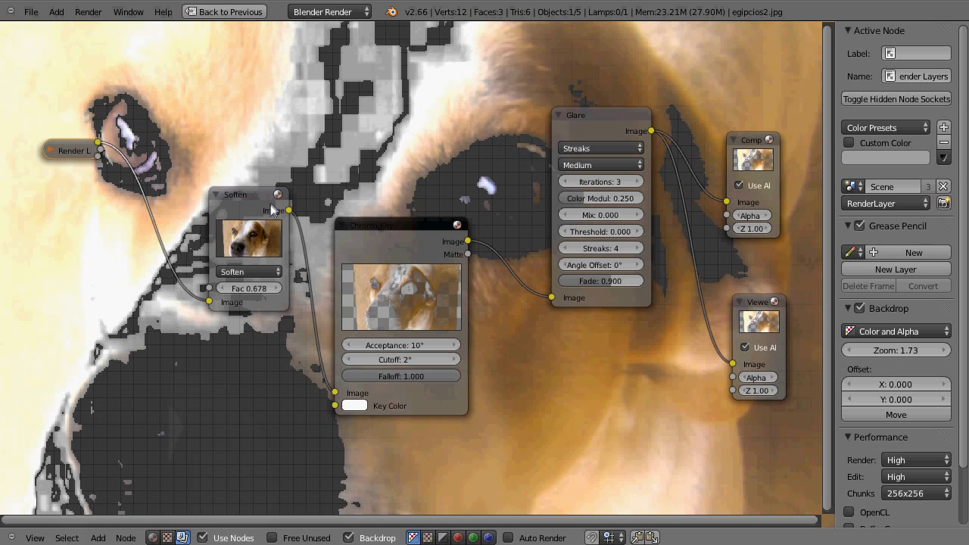
click(216, 195)
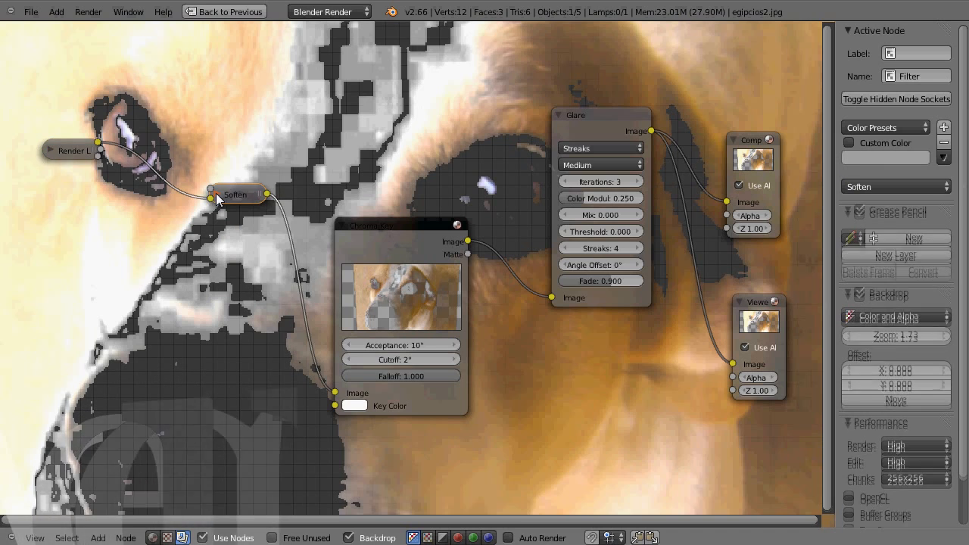
click(340, 226)
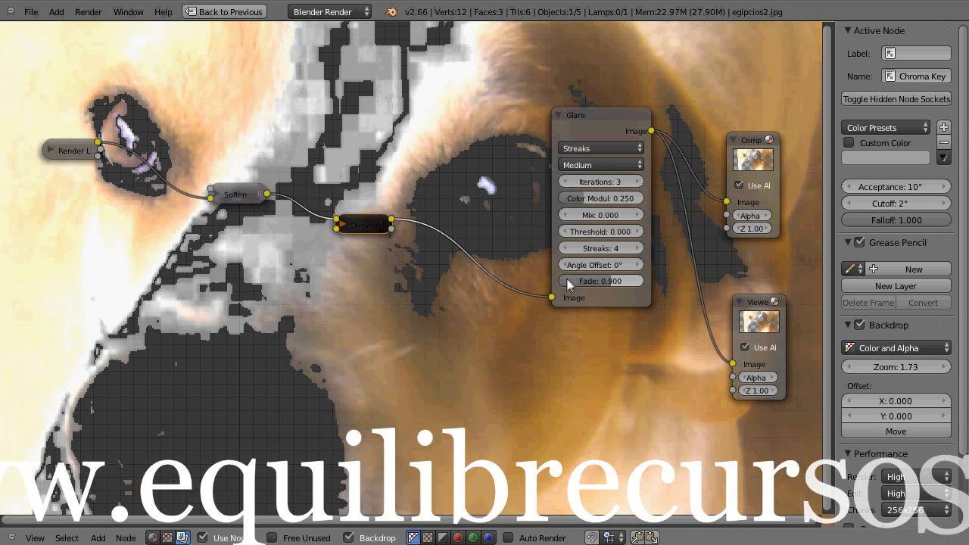
Set the Glare node's iterations to 5 and its color modulation to 0.525, after trying 0.825 and 0.142
click(637, 178)
click(636, 179)
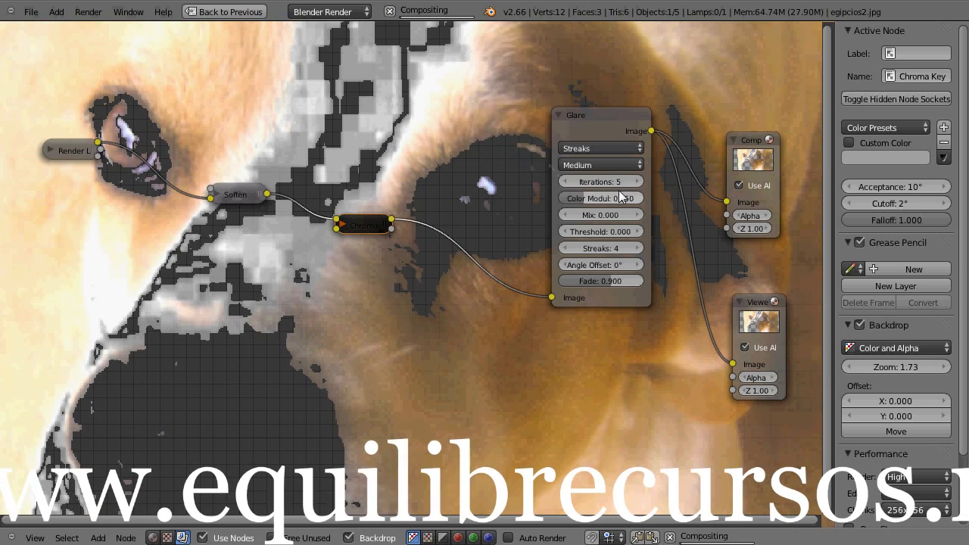
drag(581, 199, 630, 198)
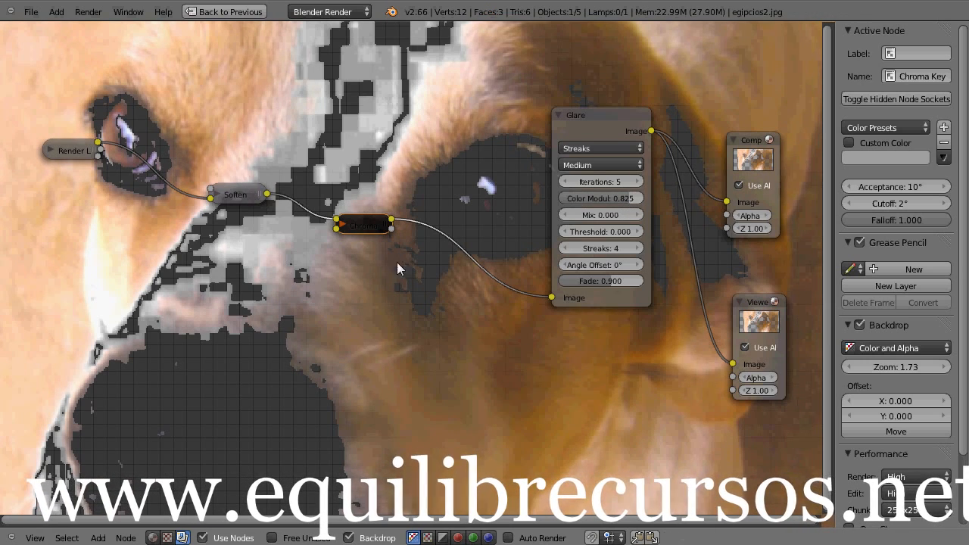
drag(628, 198, 578, 205)
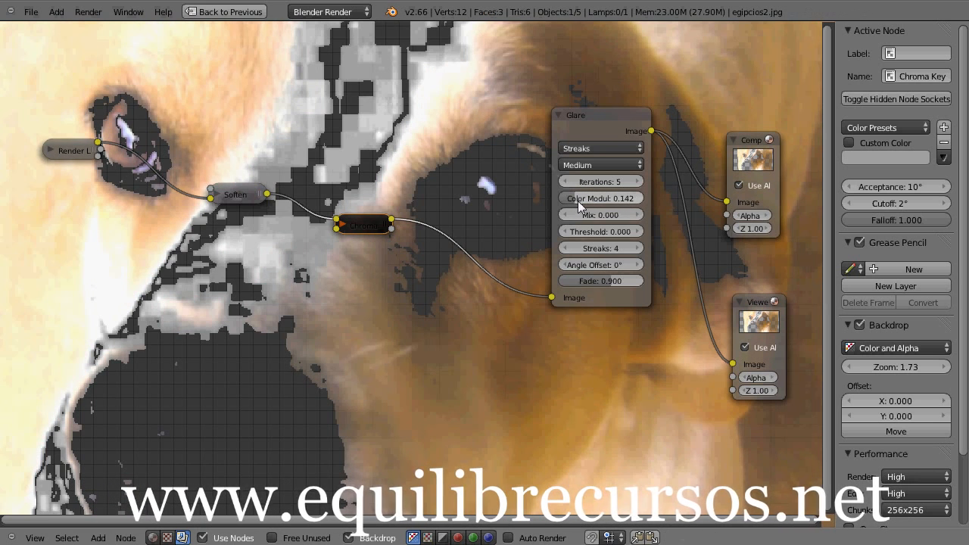
drag(581, 198, 598, 197)
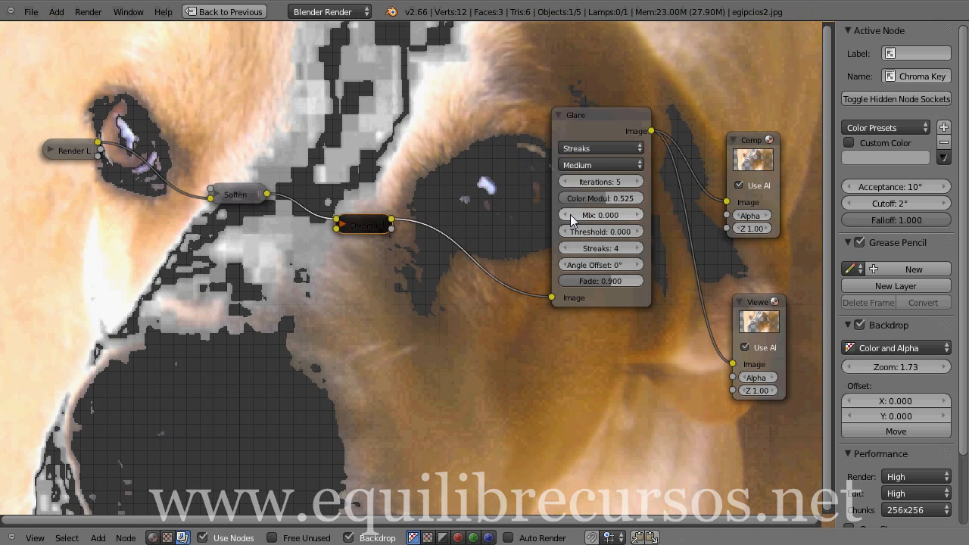
Try a Glare mix of 0.276 and a threshold of 20.344, resetting each to 0
drag(572, 214, 604, 220)
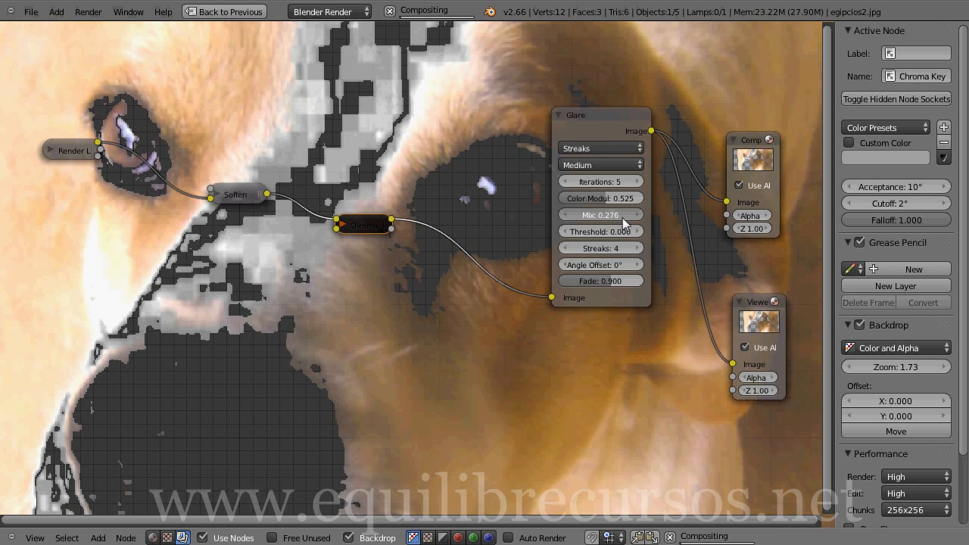
click(577, 215)
text(0)
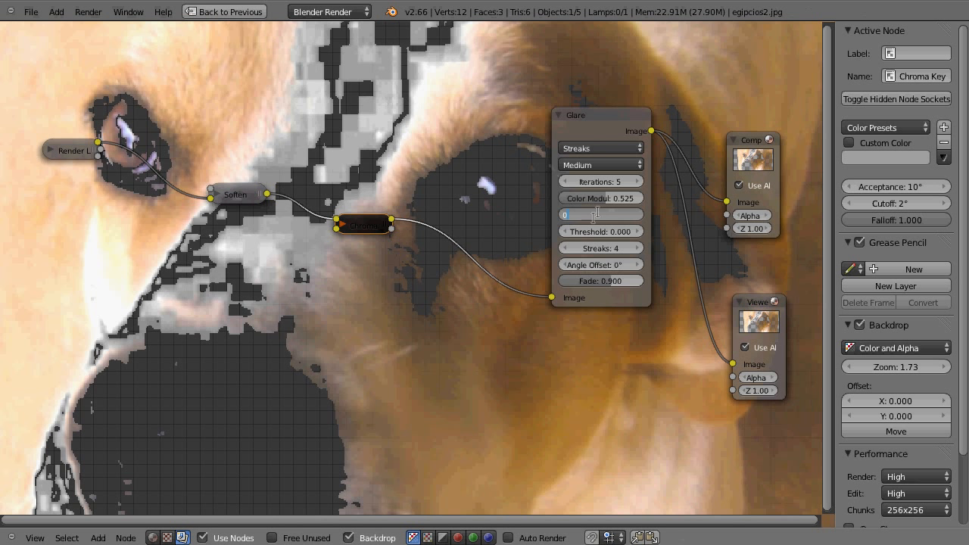
key(Return)
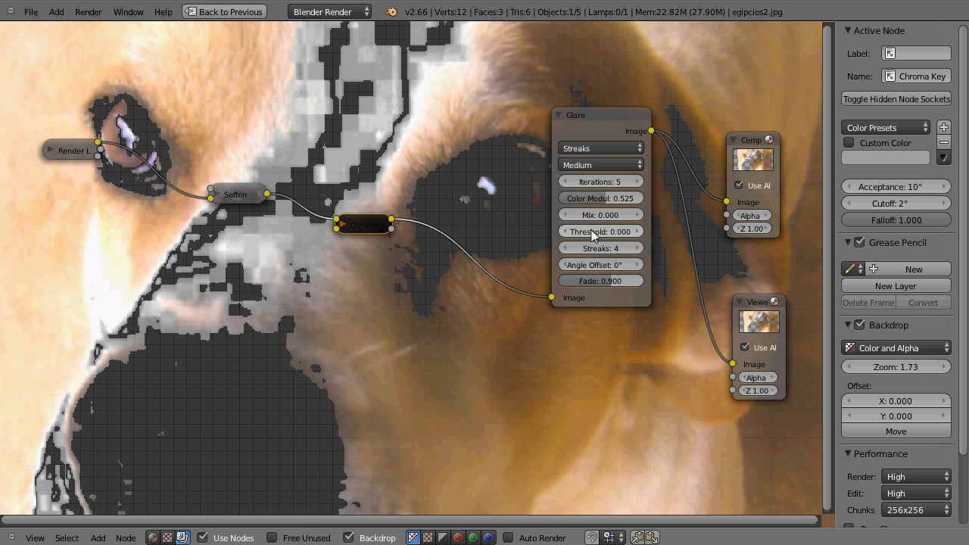
drag(573, 234, 629, 230)
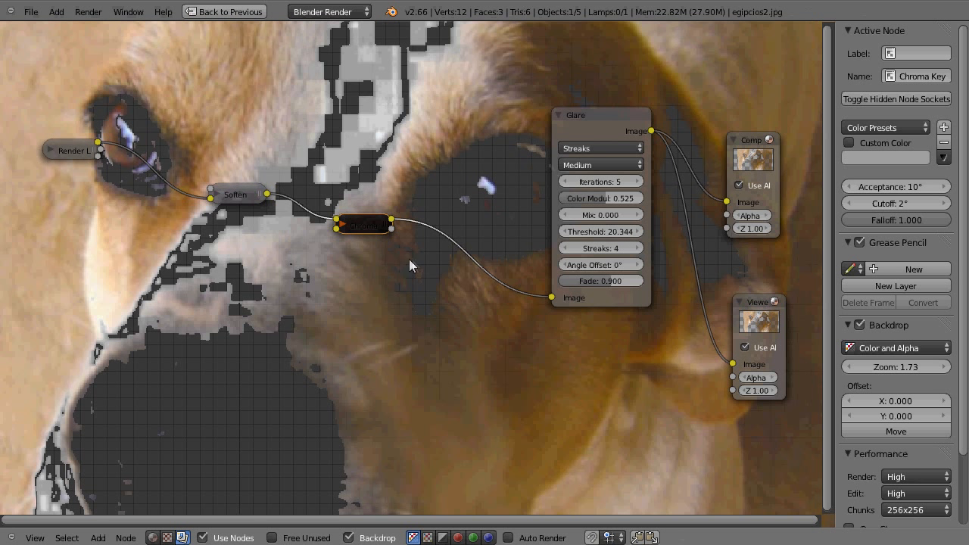
drag(636, 230, 607, 231)
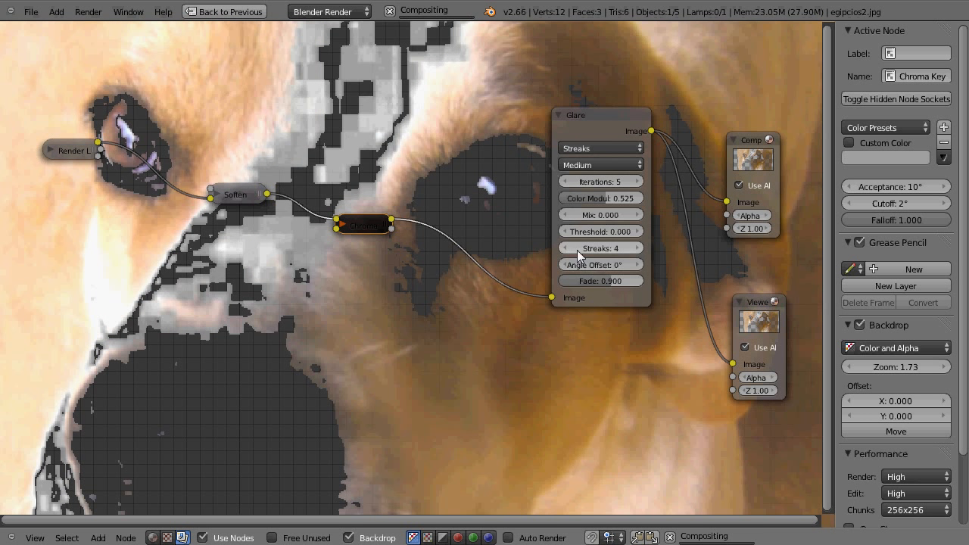
Set the Glare node's streaks to 6, angle offset to 9.36° and fade to 0.852
click(637, 248)
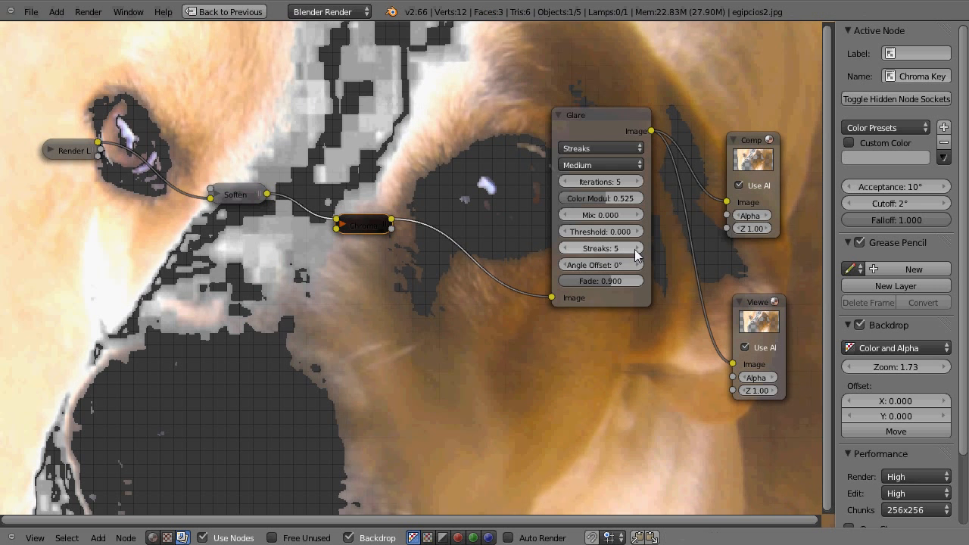
click(632, 248)
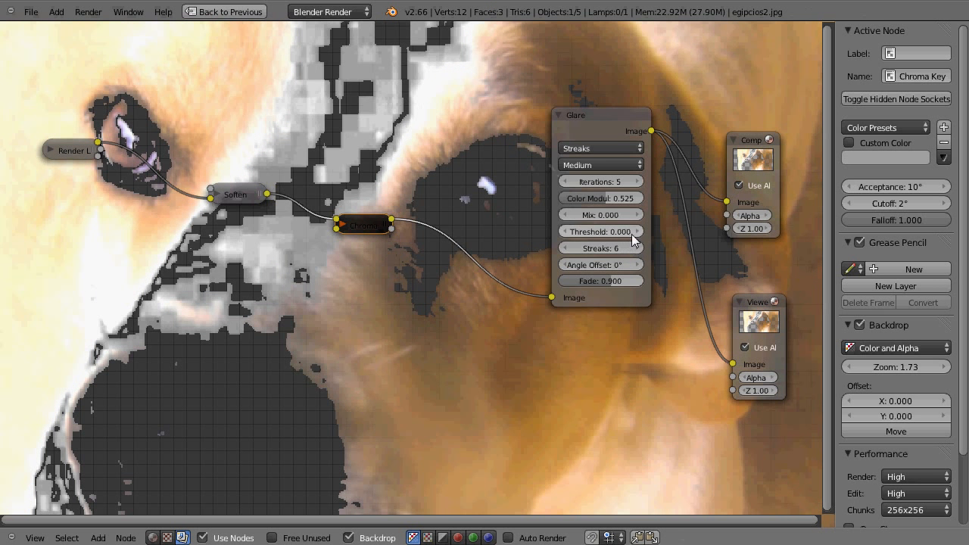
drag(582, 264, 598, 264)
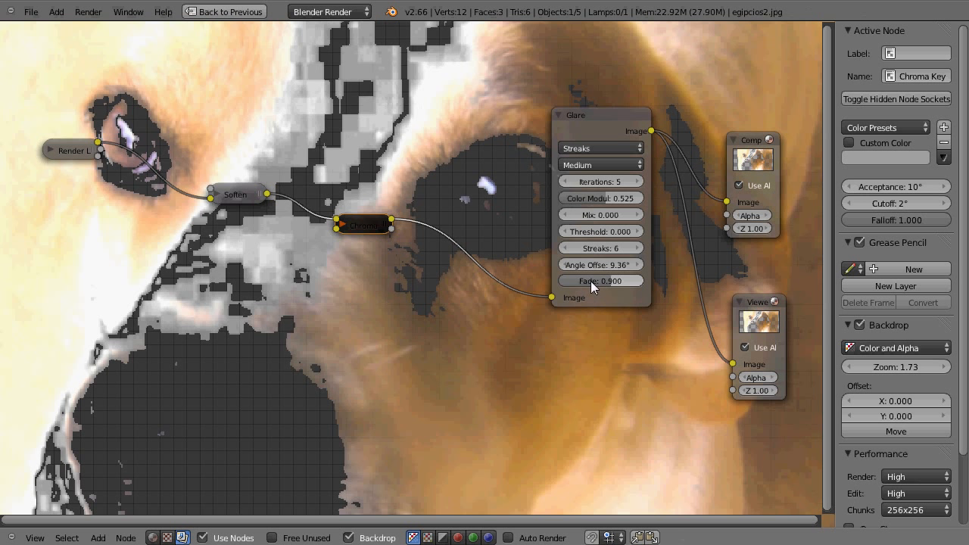
mouse_move(604, 277)
mouse_down()
mouse_move(627, 280)
mouse_move(595, 280)
mouse_up()
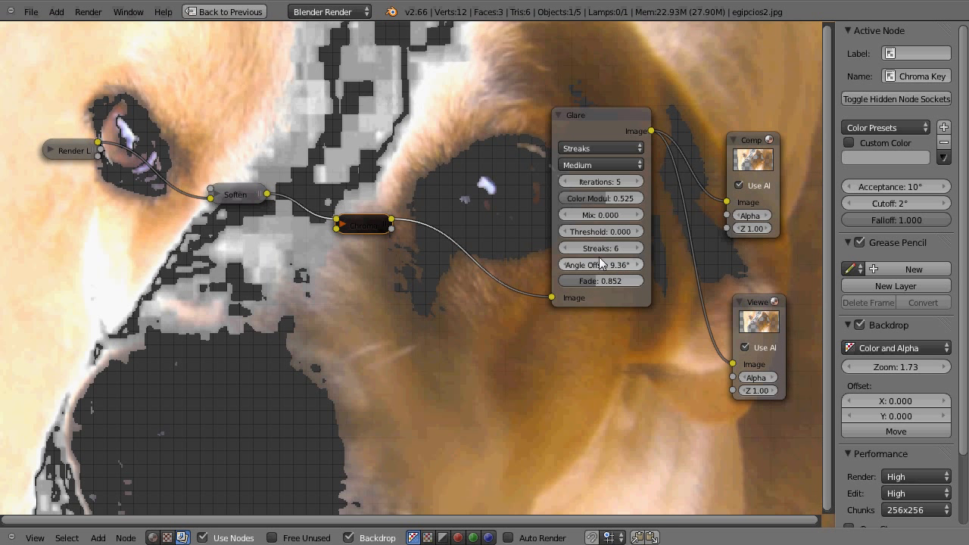
Try the Simple Star and Fog Glow types on the Glare node, then set it to Ghosts
click(638, 148)
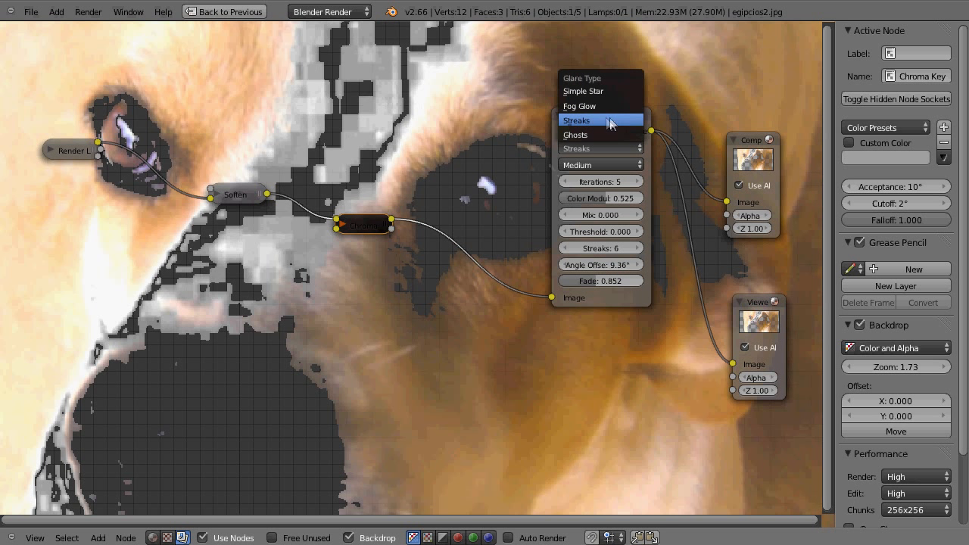
click(590, 92)
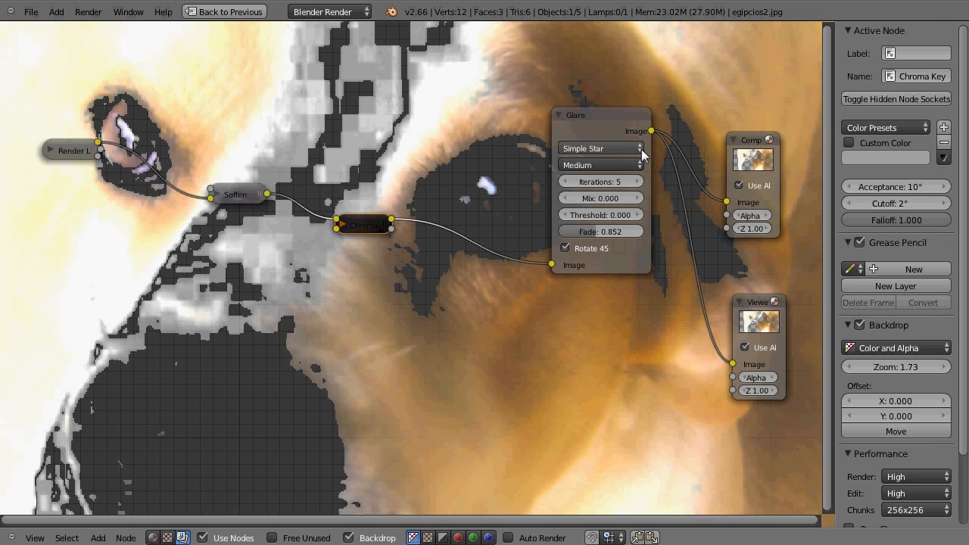
click(638, 149)
click(580, 106)
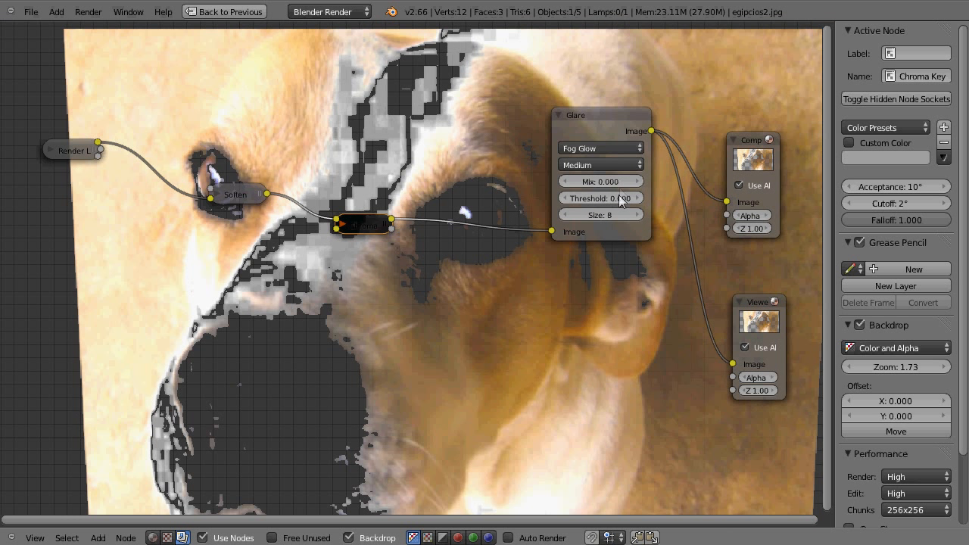
click(638, 148)
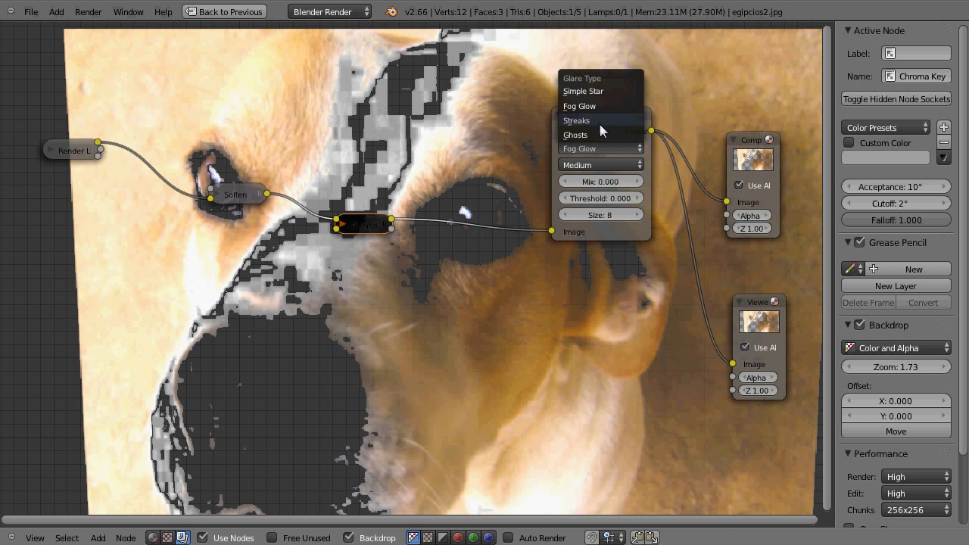
click(581, 134)
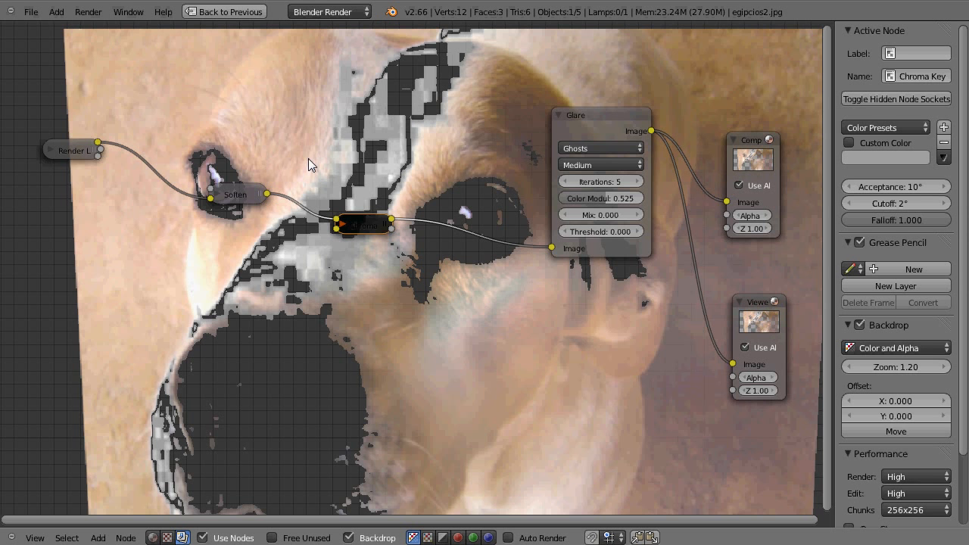
Switch to the Default screen layout and move the egipcios2.jpg plane about 0.166 along the Y axis
key(ctrl+Up)
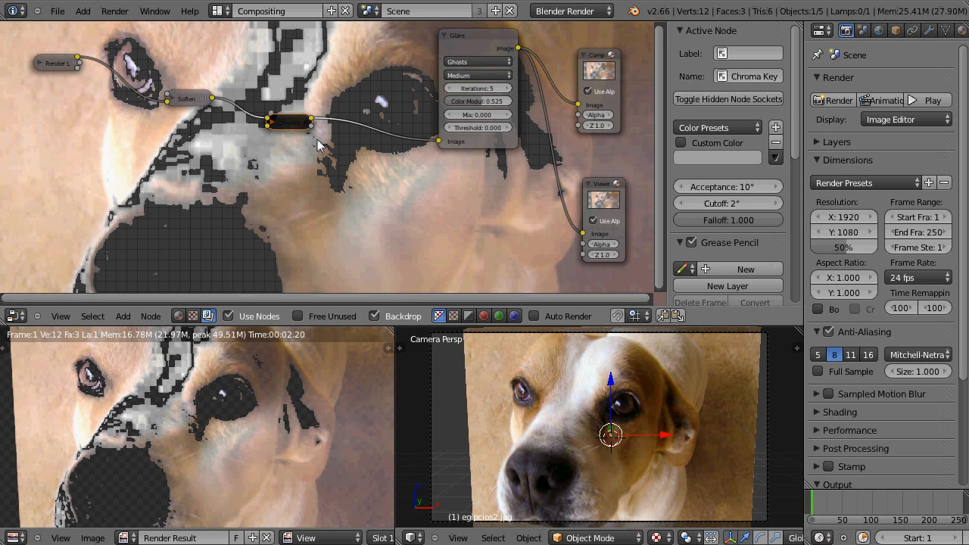
click(218, 11)
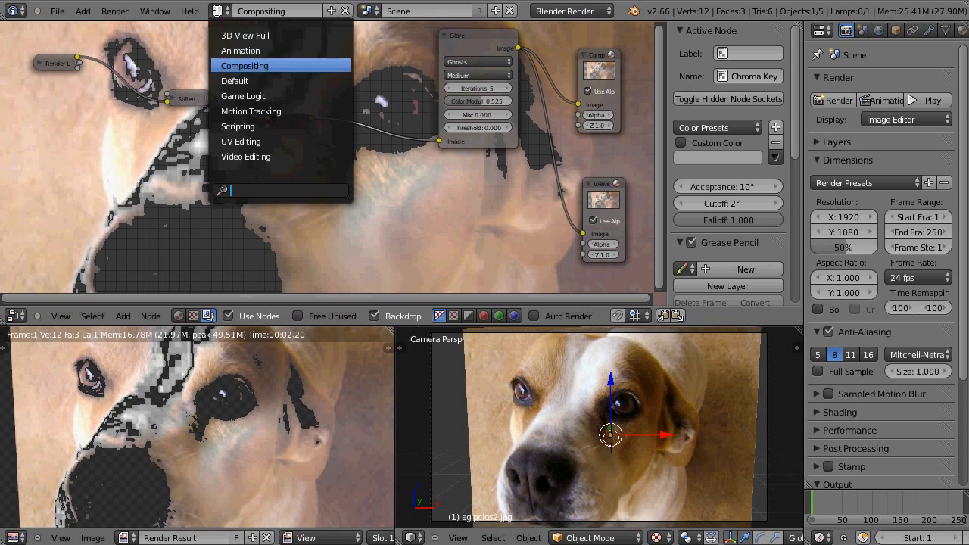
click(231, 81)
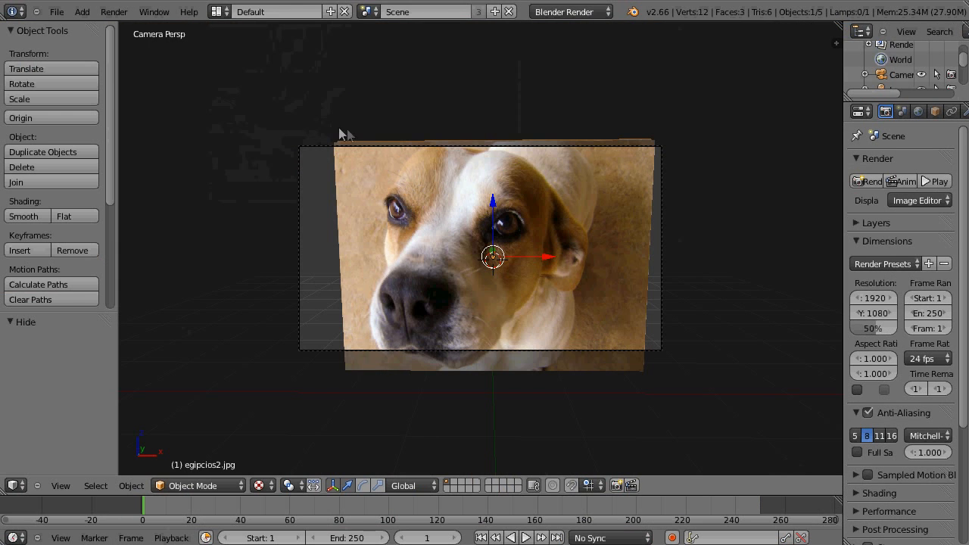
middle_drag(480, 265, 539, 244)
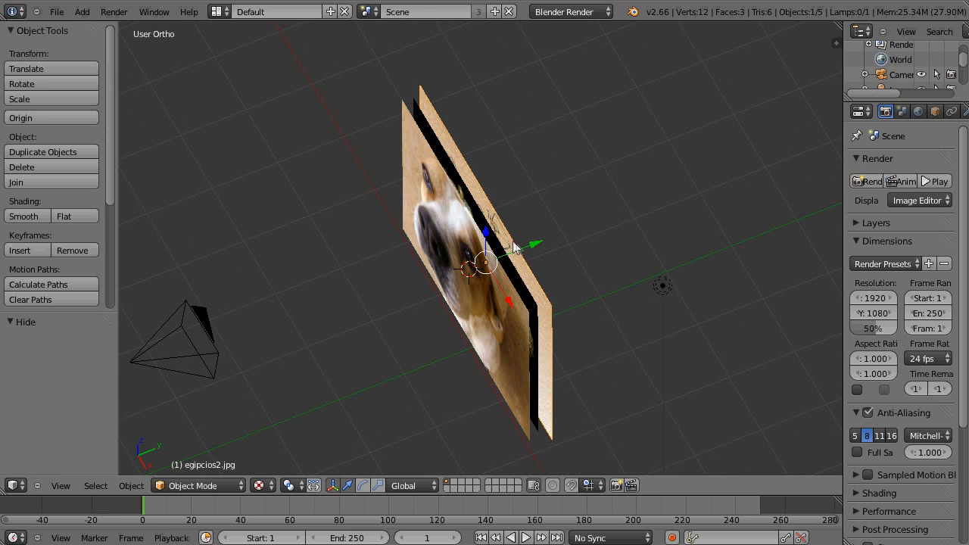
key(g)
key(y)
click(495, 256)
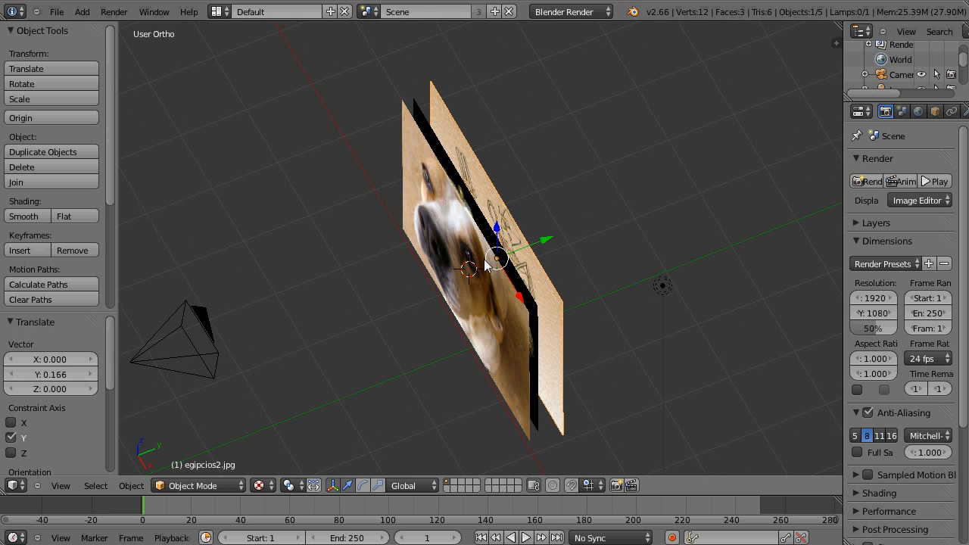
Move the dog image plane about 1.051 along Y, behind the other planes, and select the bibelôs.jpg plane
right_click(477, 271)
key(g)
key(y)
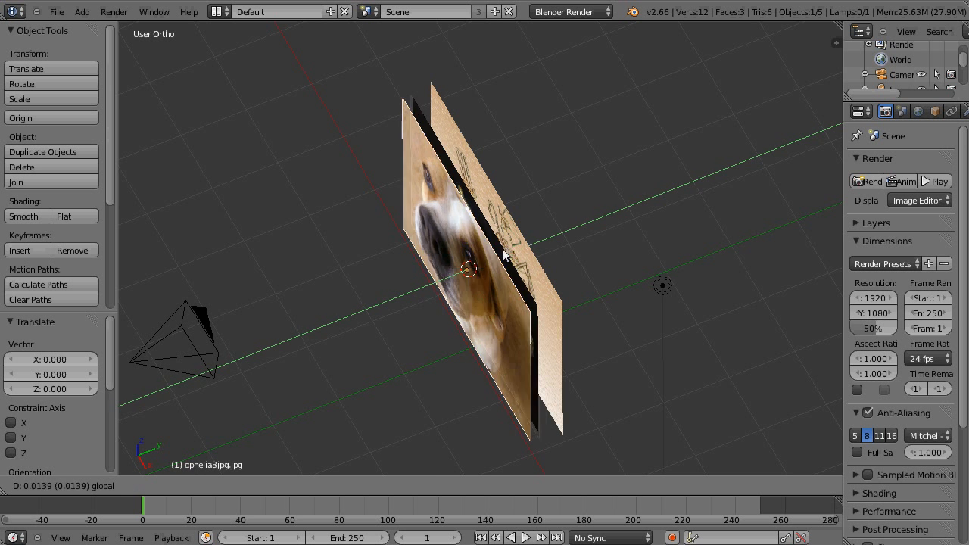
click(562, 231)
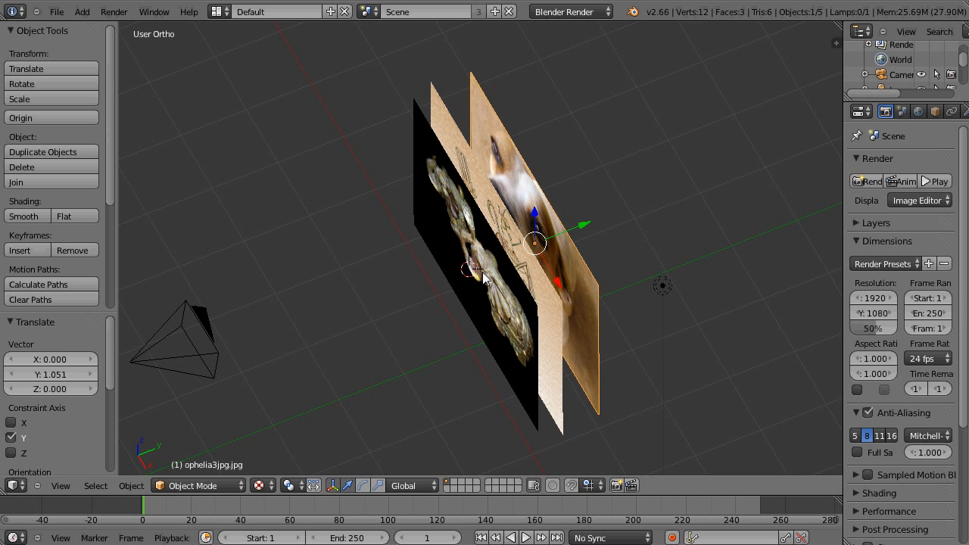
right_click(479, 274)
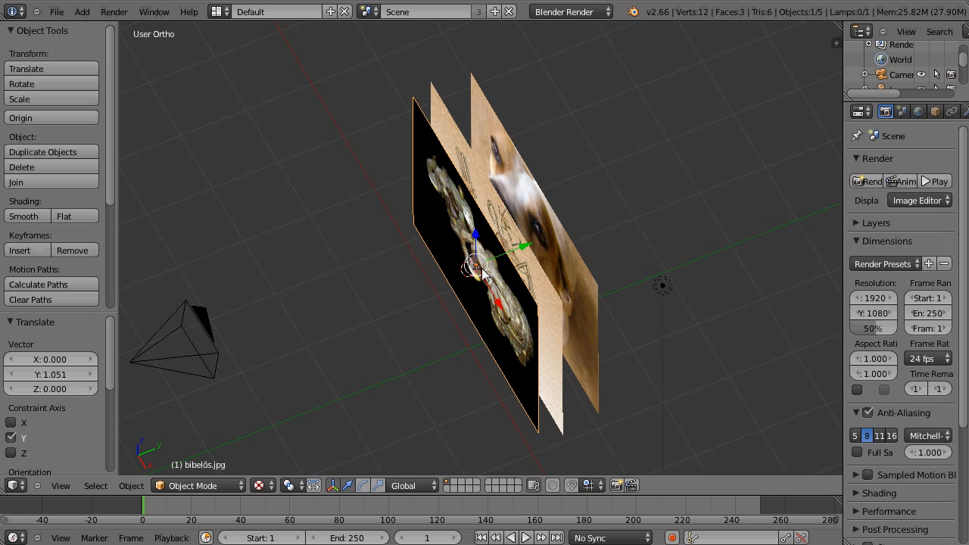
Return to the Compositing layout and render the scene with the elephant figurine plane in front
click(218, 12)
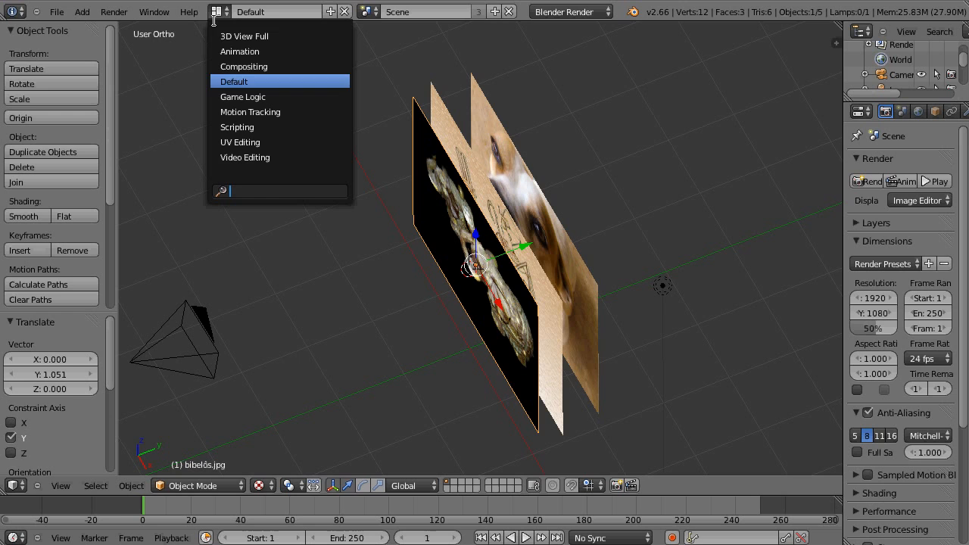
click(246, 66)
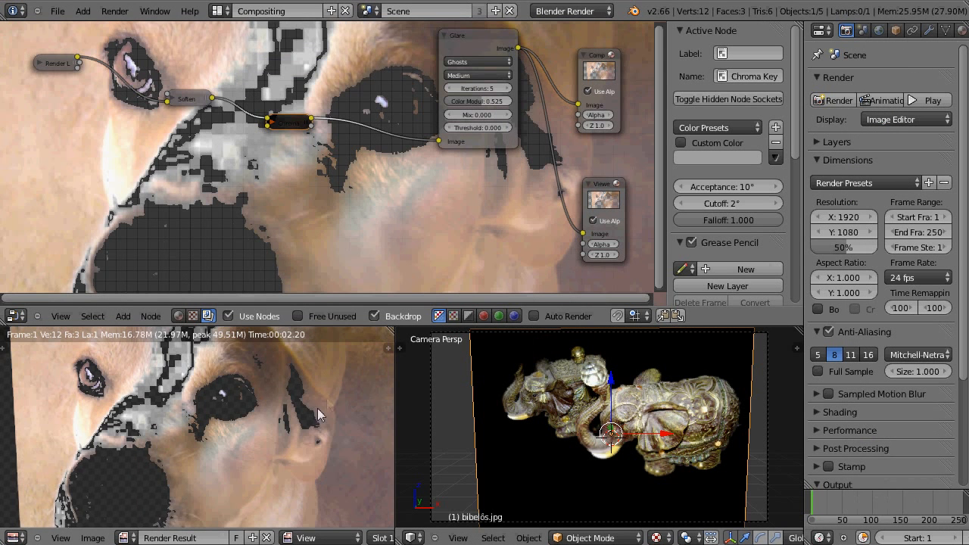
key(F12)
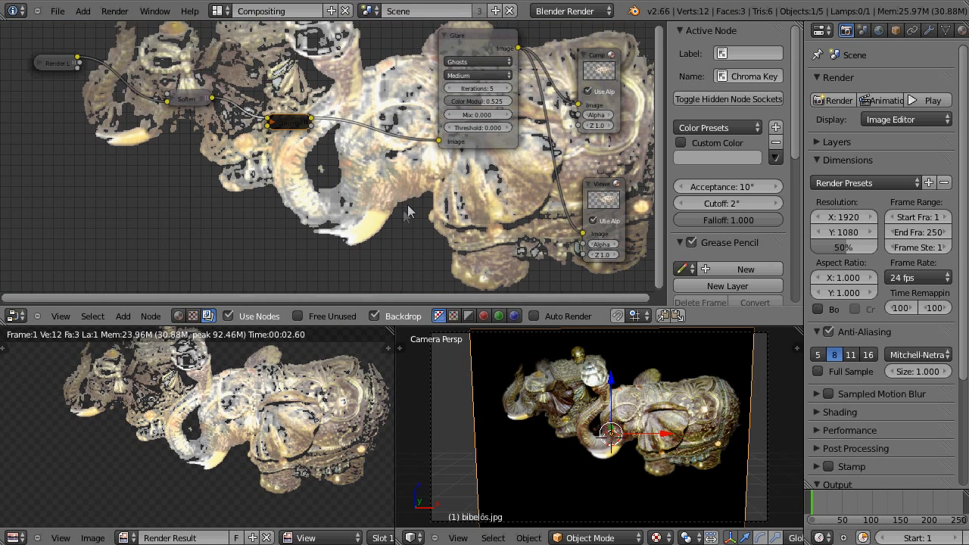
middle_drag(415, 179, 422, 178)
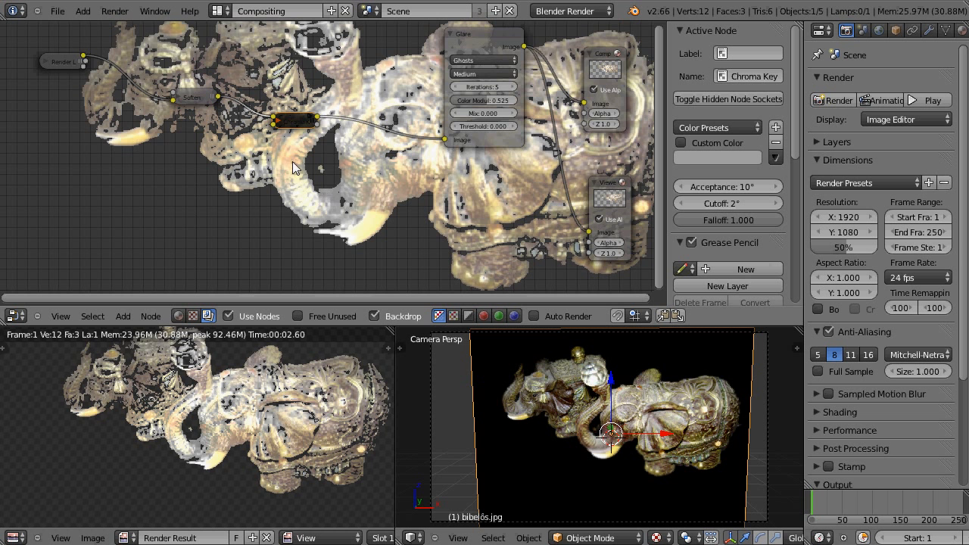
Expand the Chroma Key, Soften and Render Layers nodes and maximize the node editor
click(277, 122)
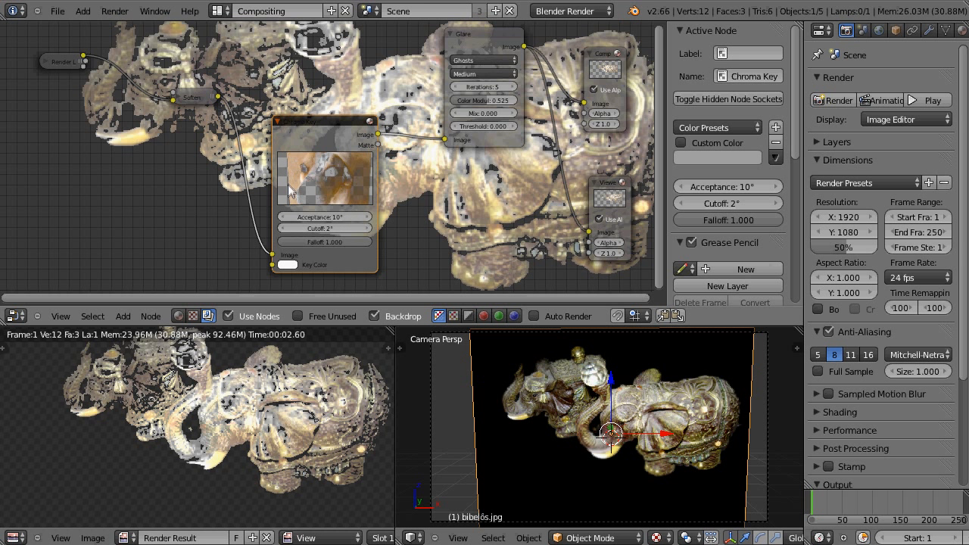
click(177, 98)
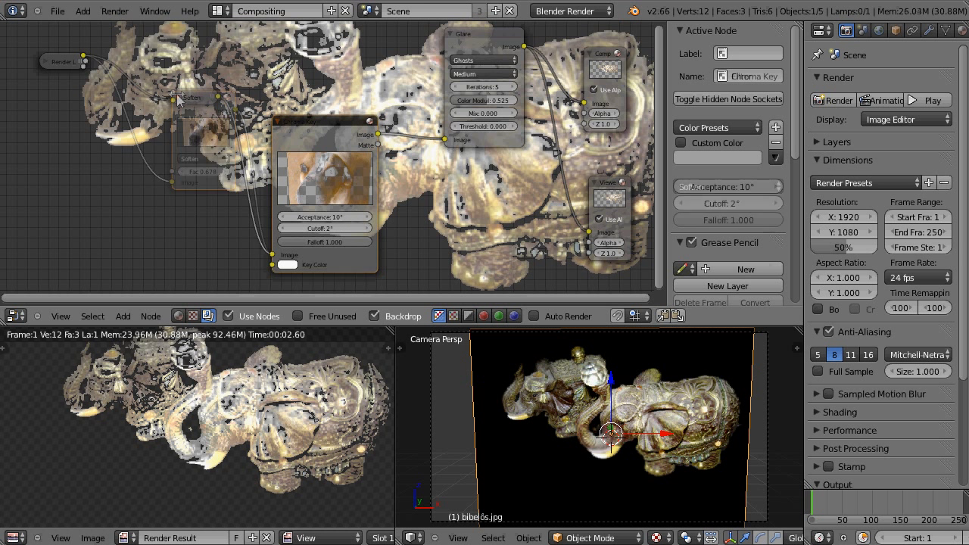
click(46, 62)
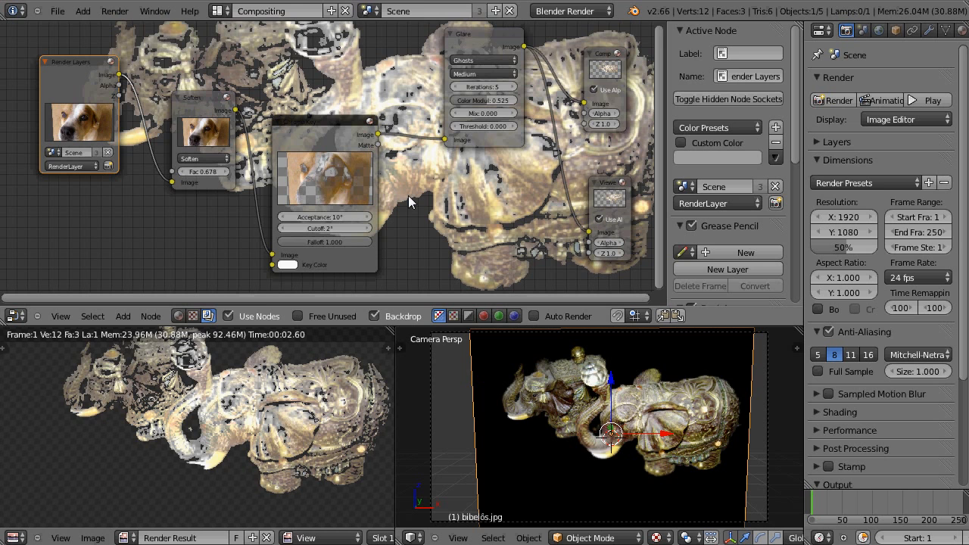
key(ctrl+Up)
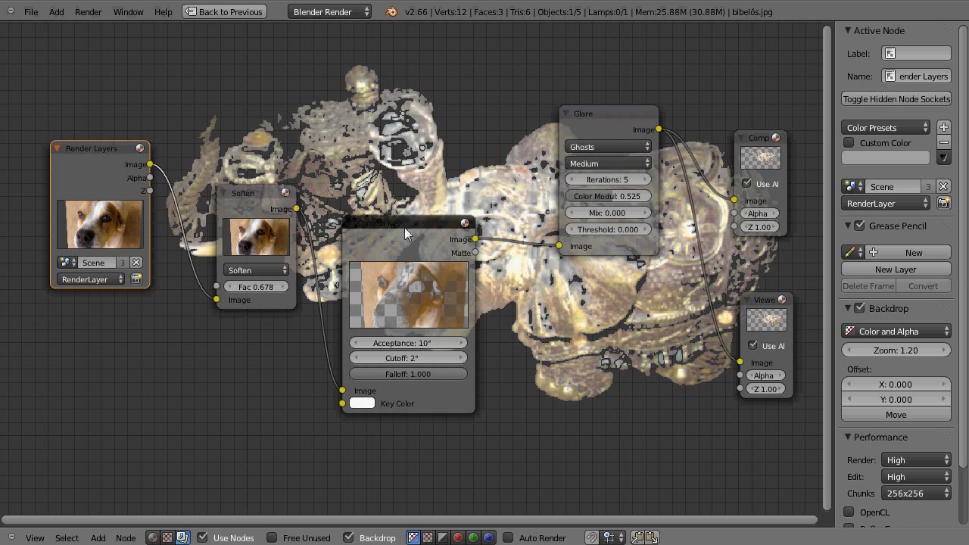
Set the Chroma Key cutoff to 1° and acceptance to 5°, and move the node lower
click(410, 357)
text(2)
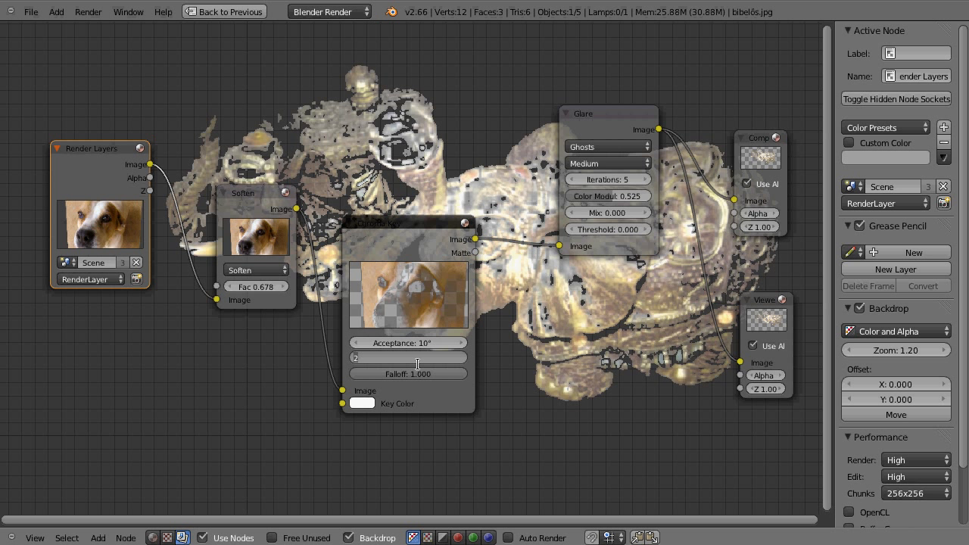
key(Return)
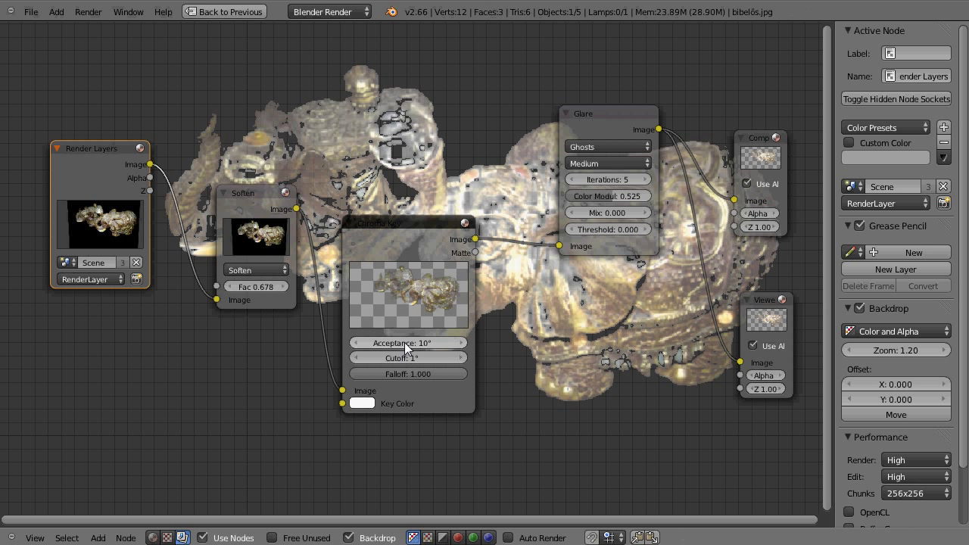
click(406, 343)
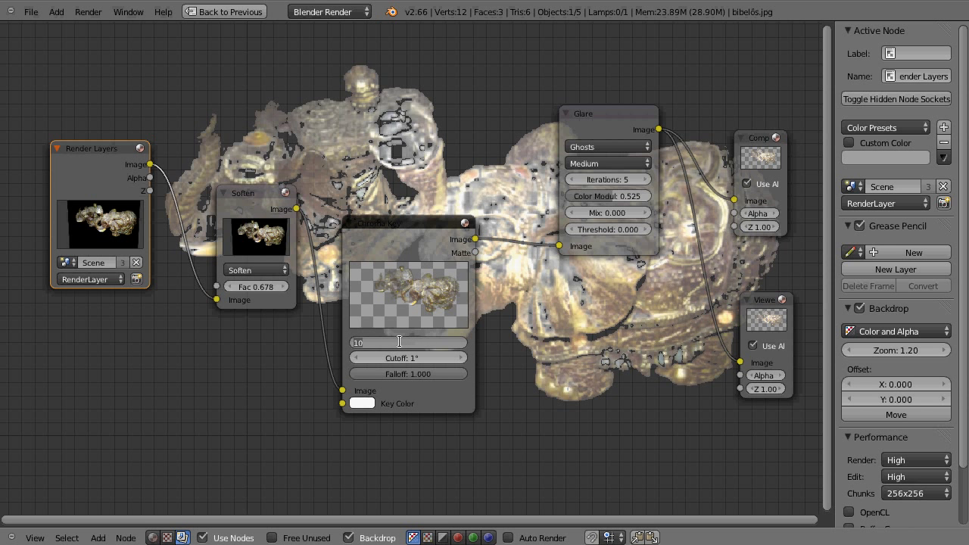
text(5)
key(Return)
drag(397, 232, 382, 303)
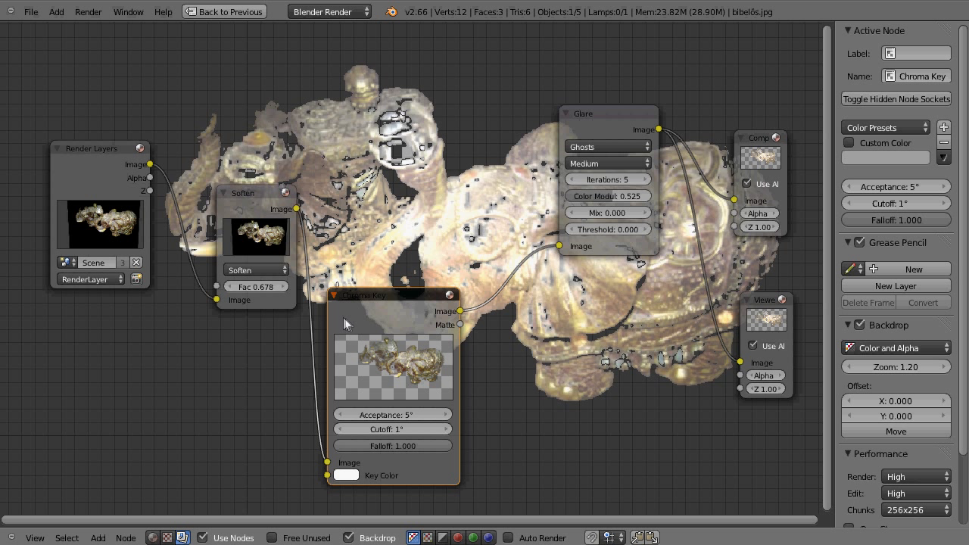
Change the Soften filter to Sharpen and move the filter and Chroma Key nodes lower, clear of the backdrop image
click(259, 270)
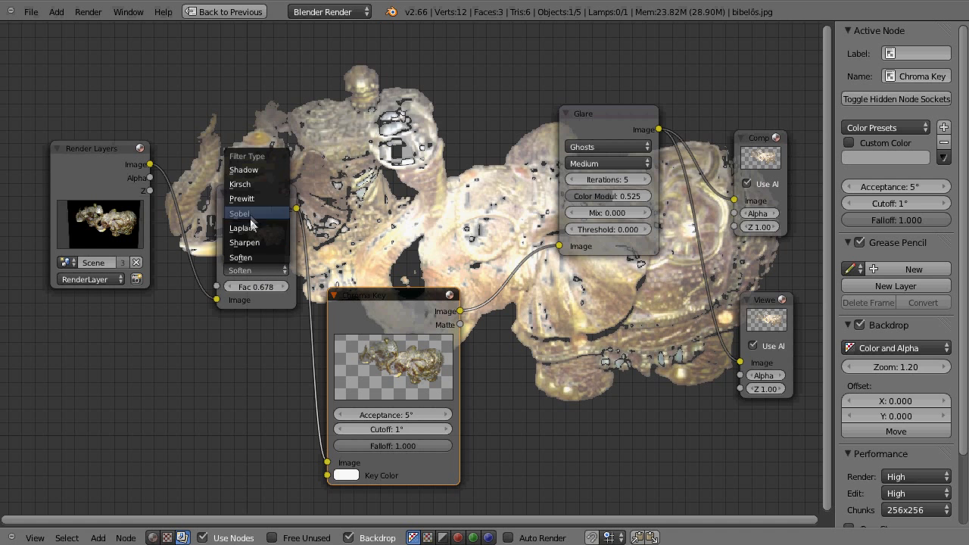
click(249, 241)
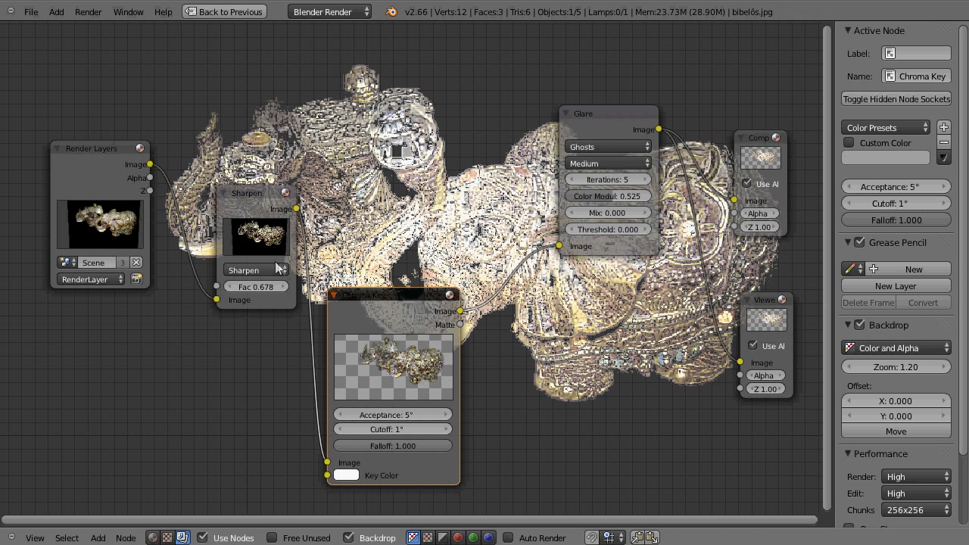
click(257, 193)
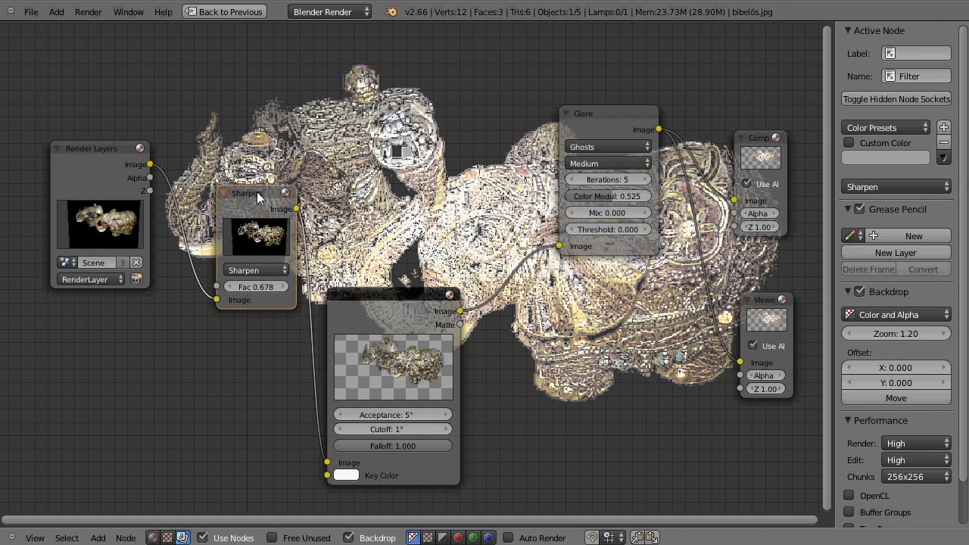
drag(239, 195, 195, 278)
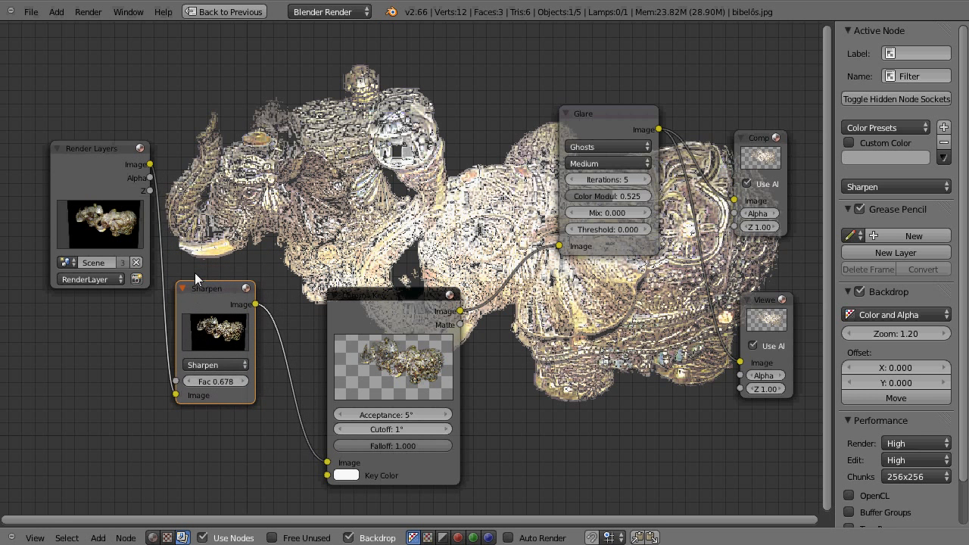
click(359, 295)
drag(363, 295, 348, 320)
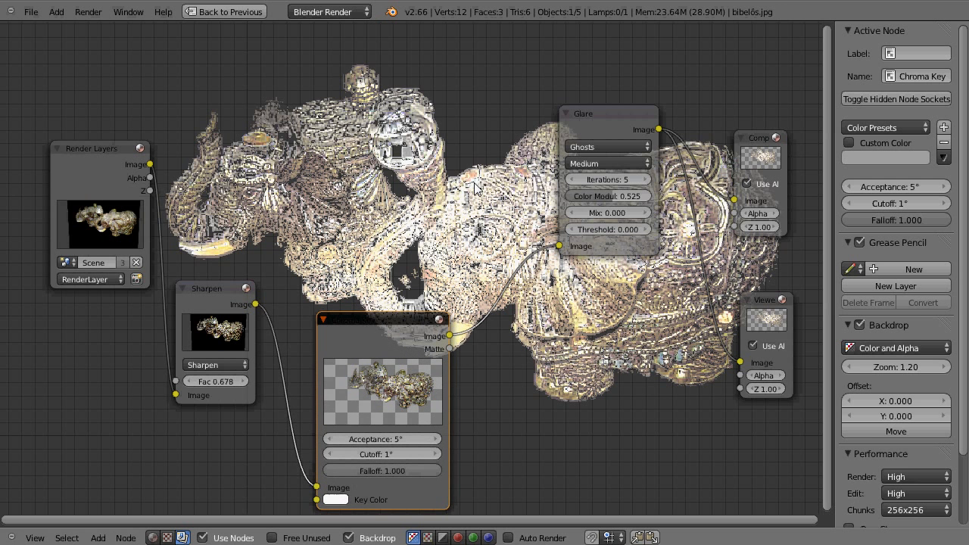
Set the Sharpen filter's factor to 1.000
click(603, 114)
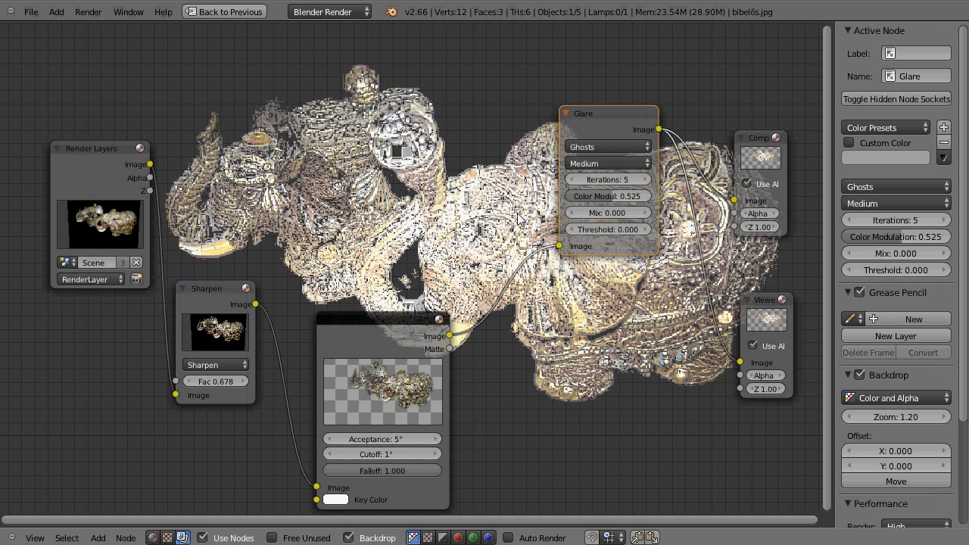
click(211, 381)
text(1)
key(Return)
Delete the Chroma Key node and connect the Sharpen image output directly to the Glare image input
click(360, 339)
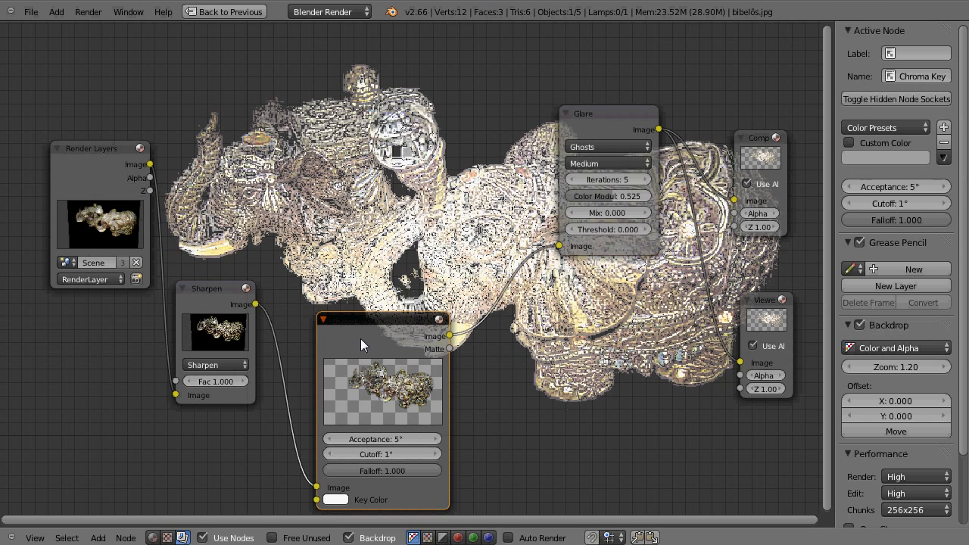
key(x)
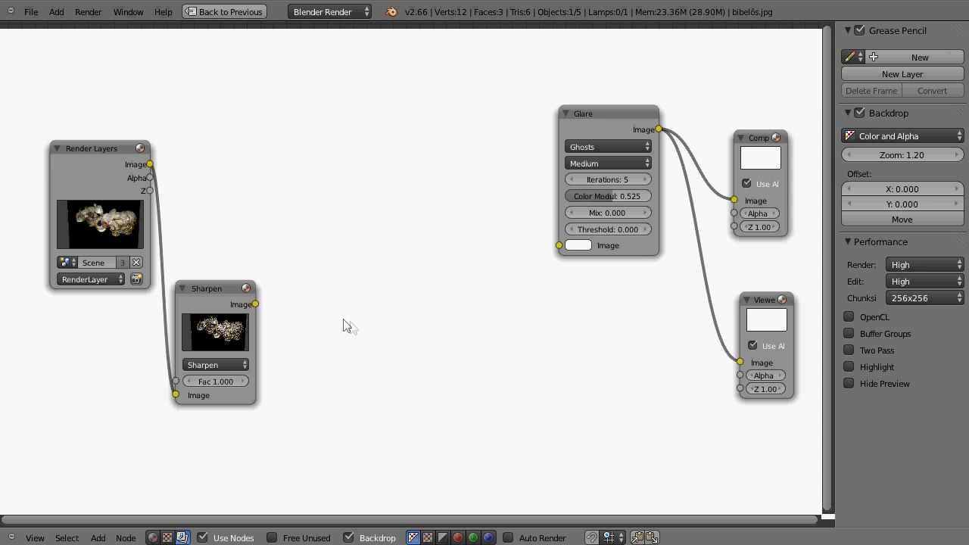
click(255, 304)
drag(255, 304, 559, 246)
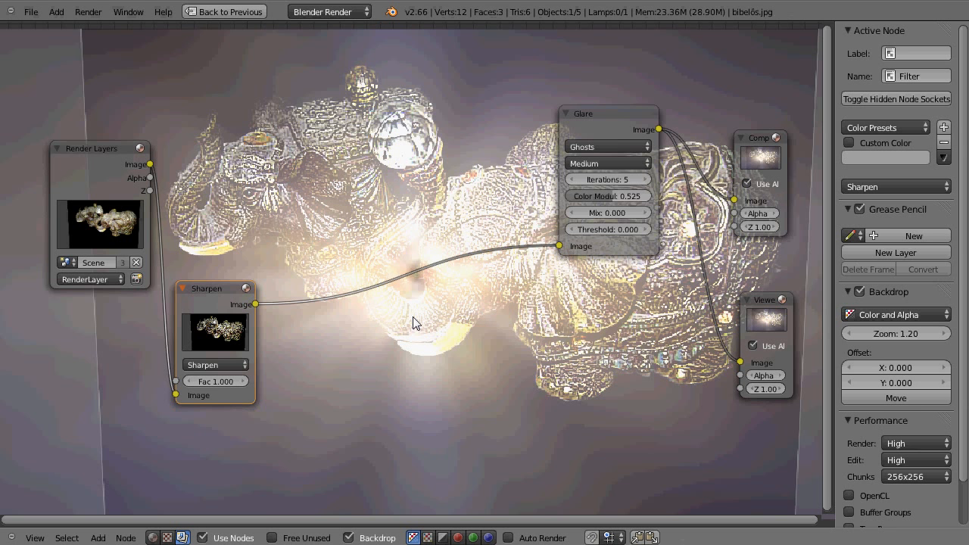
scroll(412, 323, up, 1)
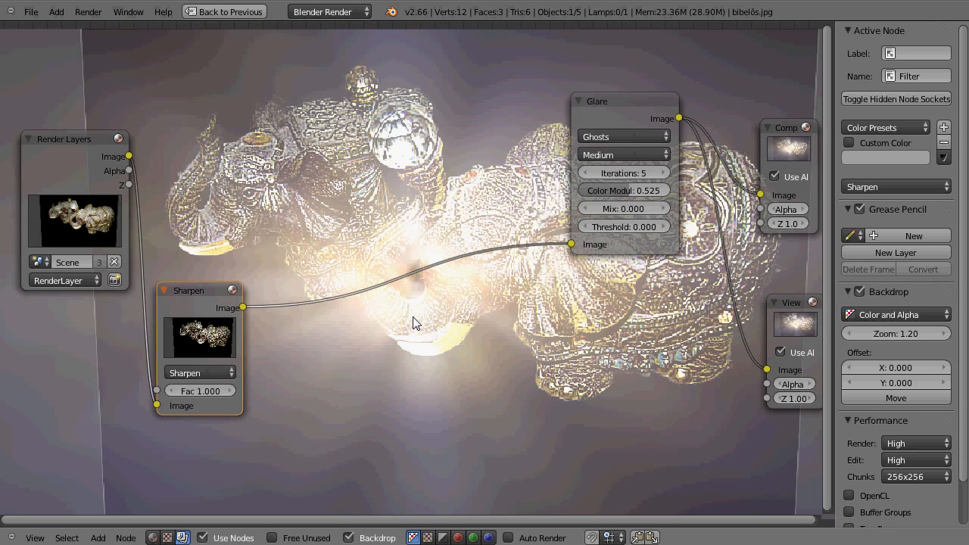
Move the Sharpen node slightly closer to the Glare node and set the Ghosts glare's iterations to 3
scroll(413, 323, down, 1)
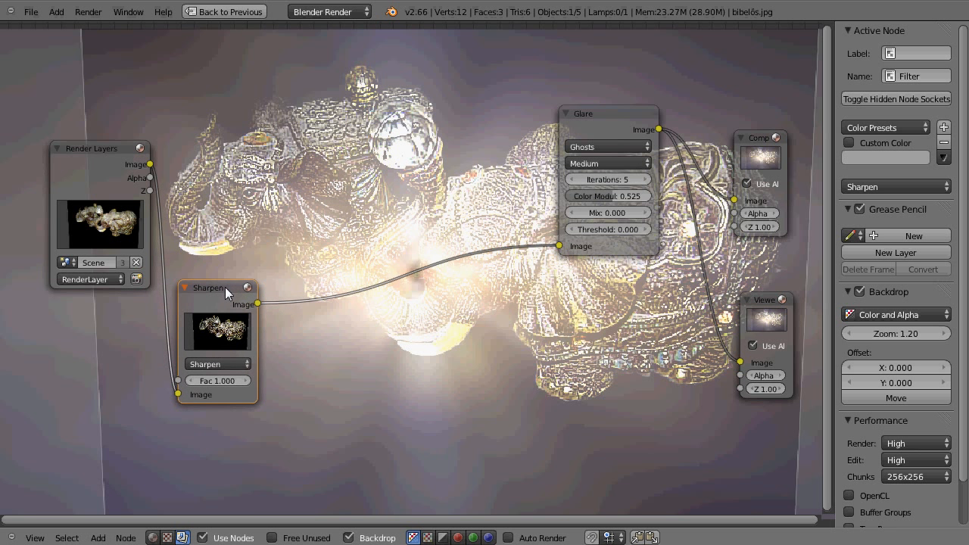
drag(224, 287, 252, 283)
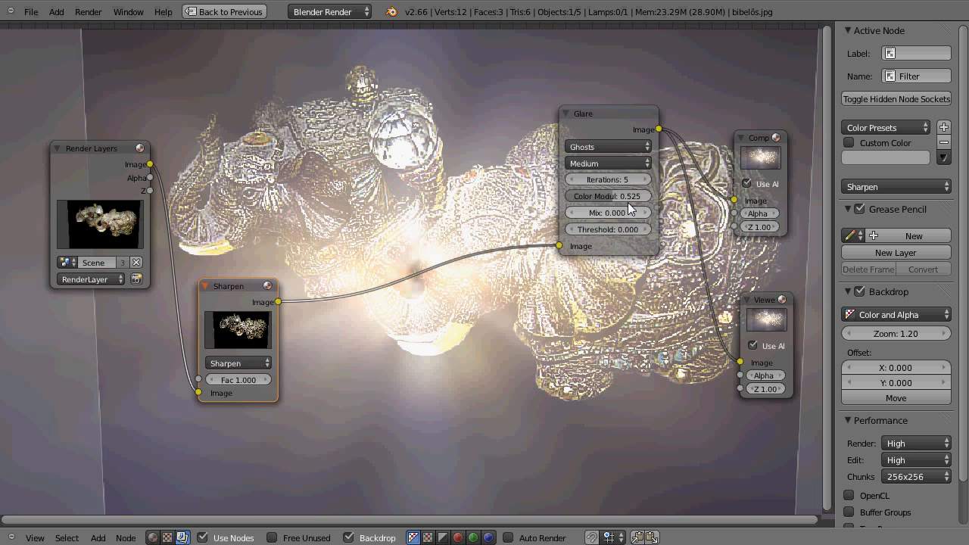
click(574, 180)
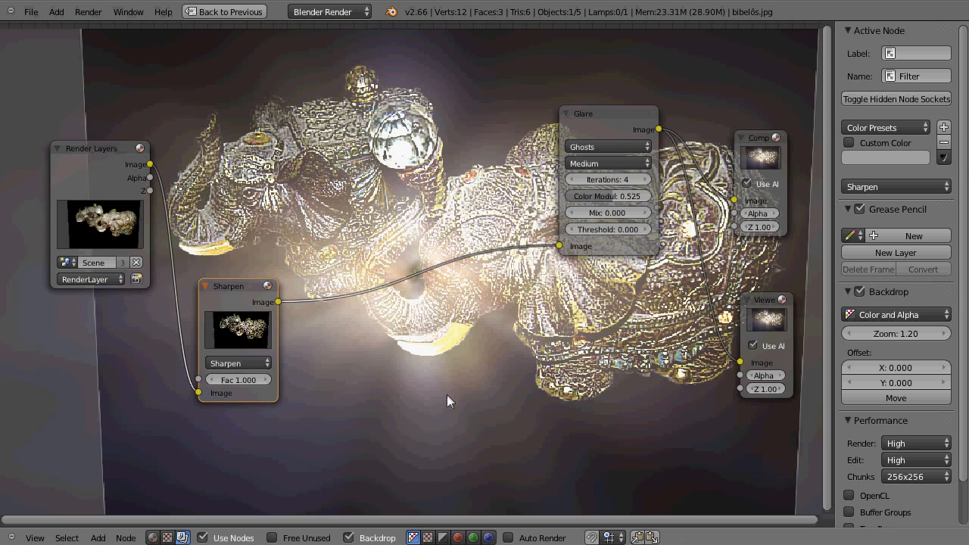
click(572, 179)
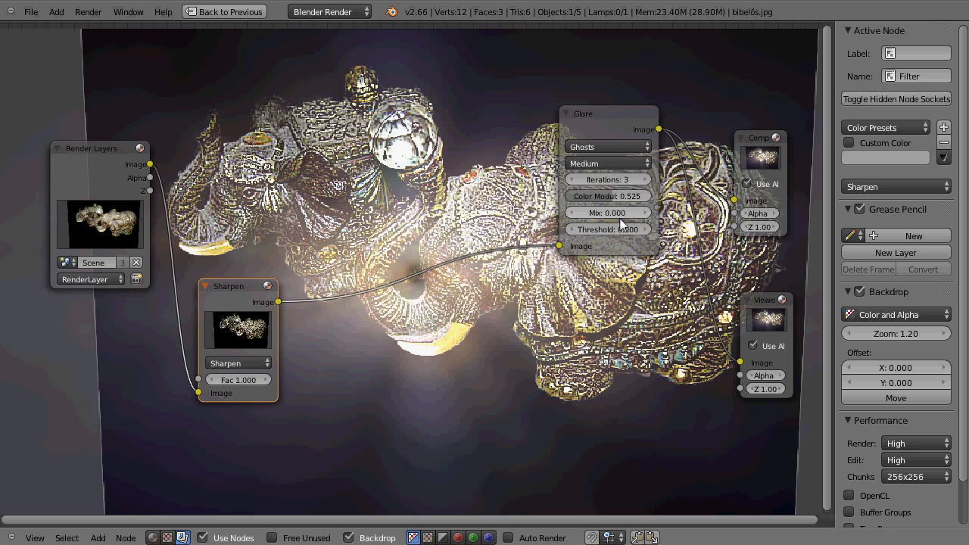
Change the Glare type to Simple Star and set its iterations to 2
click(645, 146)
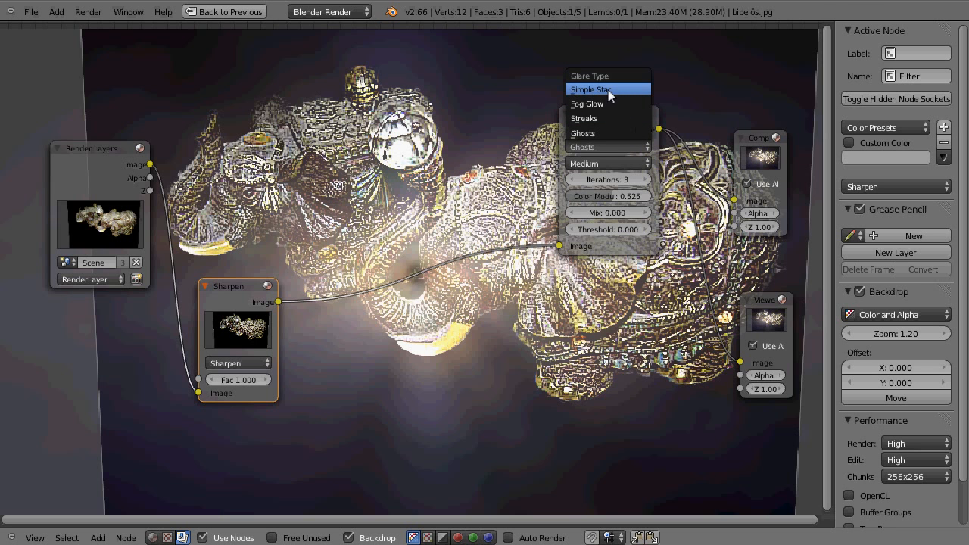
click(605, 91)
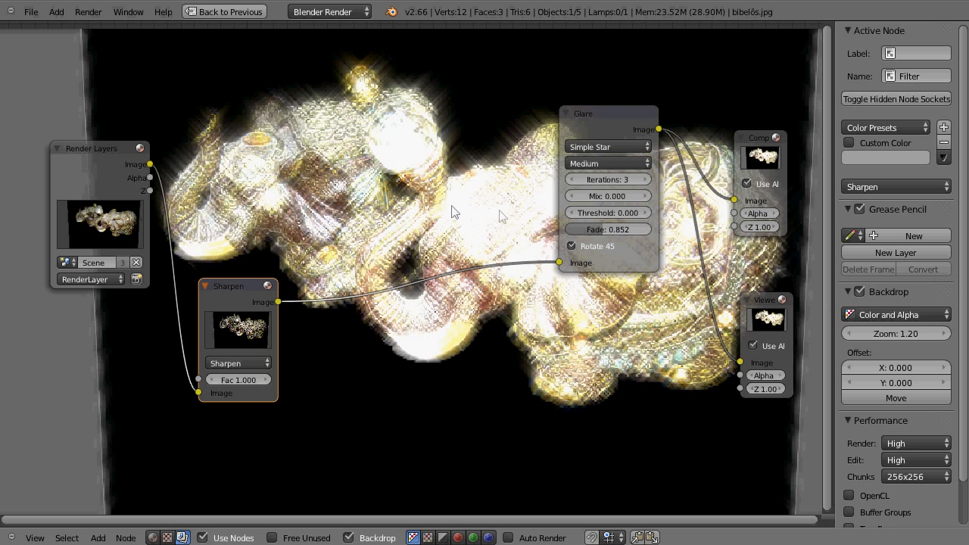
click(572, 178)
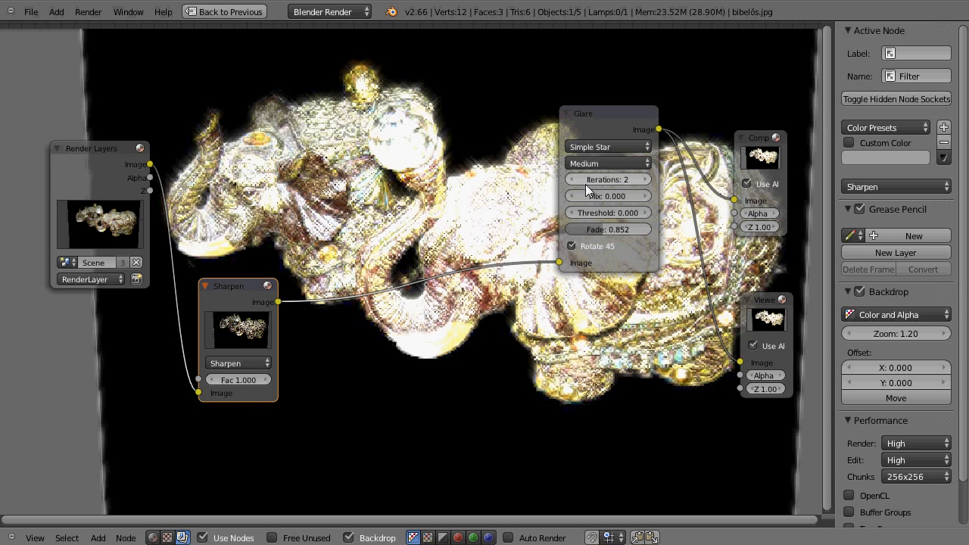
Try the Soften and Kirsch types on the filter node feeding the Glare
click(264, 361)
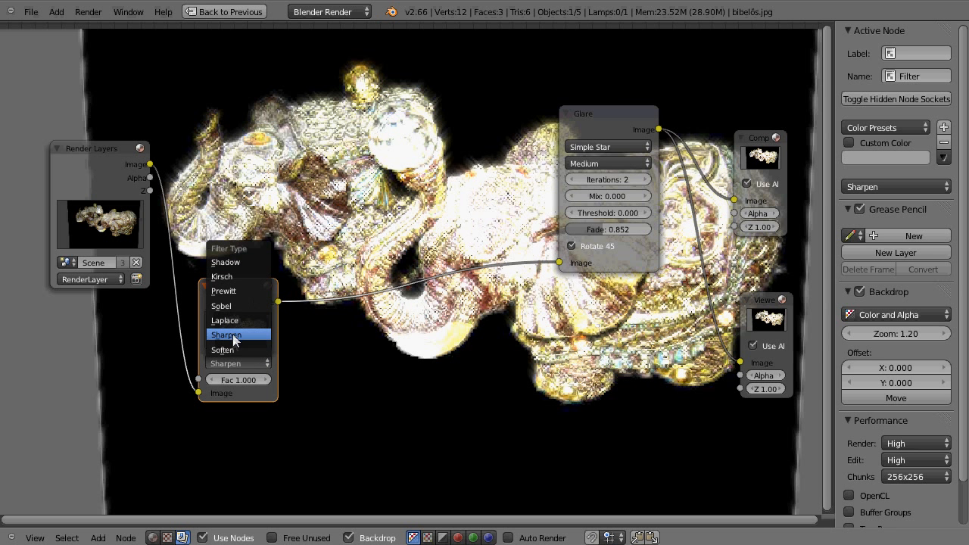
click(232, 348)
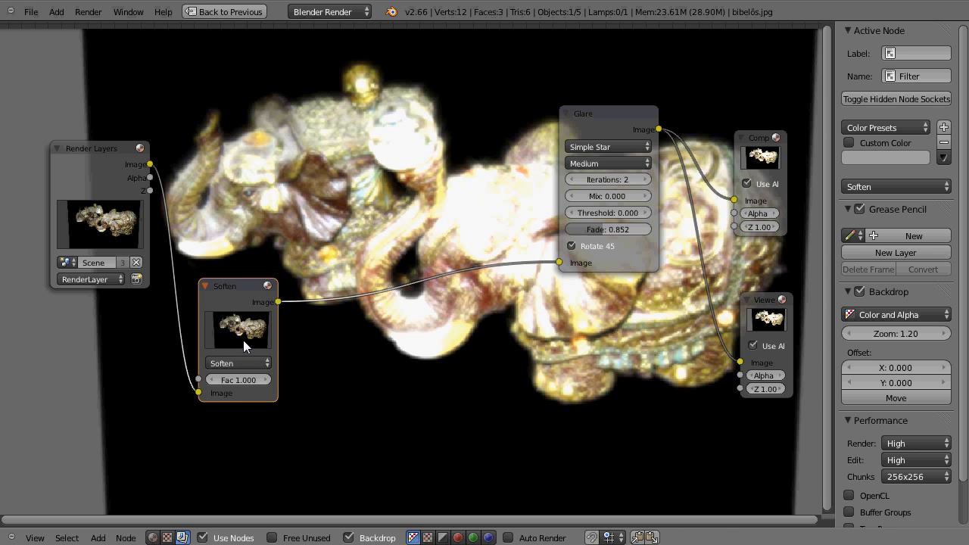
click(265, 361)
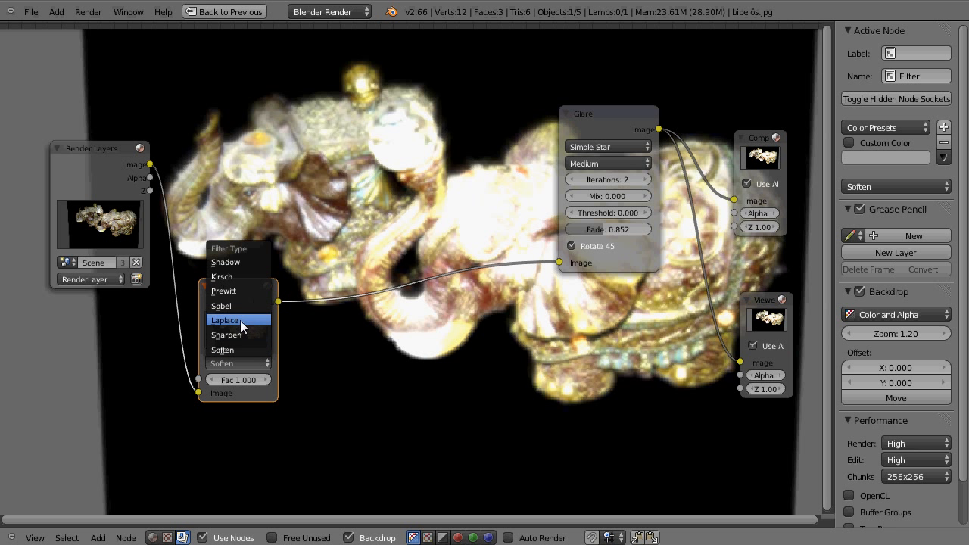
click(234, 276)
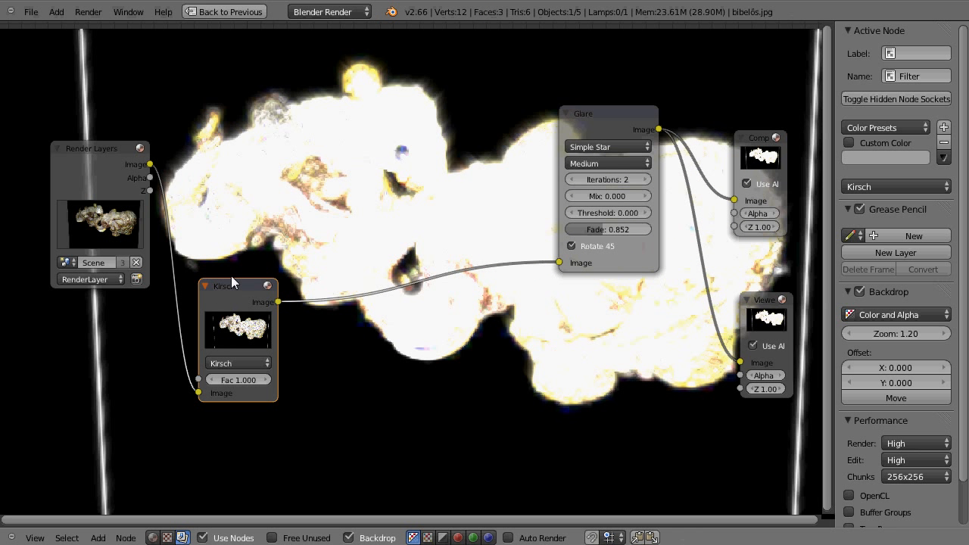
Try the Laplace filter type with the factor set to 0.200, and change the filter to Sharpen
click(255, 362)
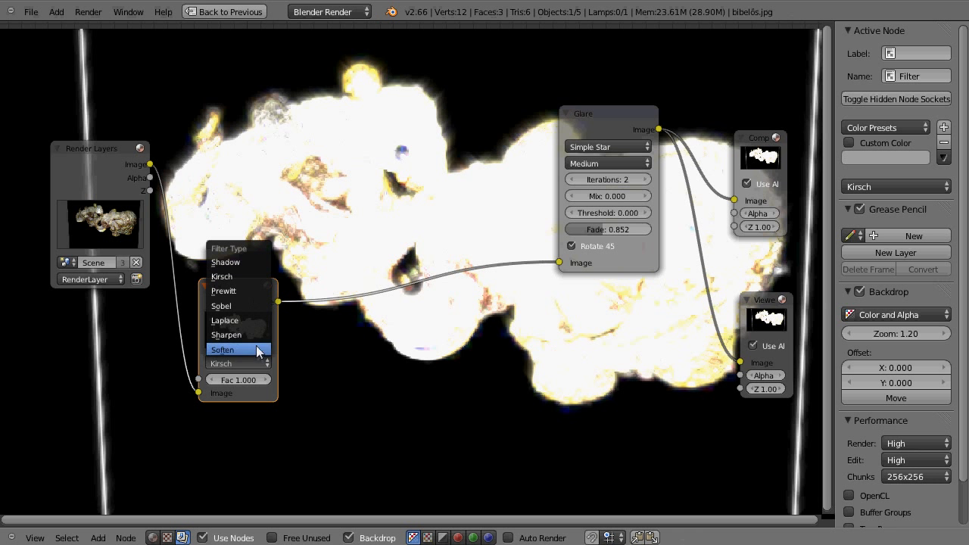
click(232, 319)
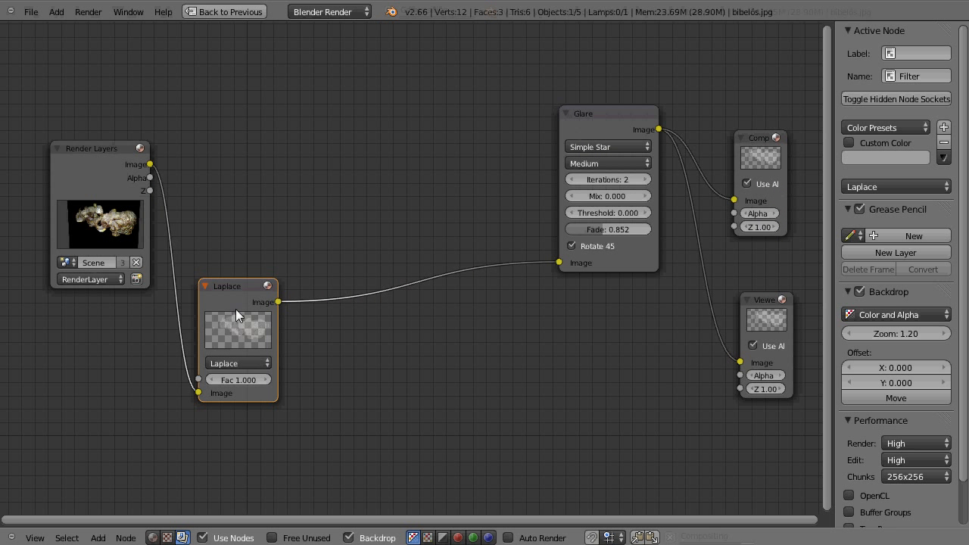
click(243, 380)
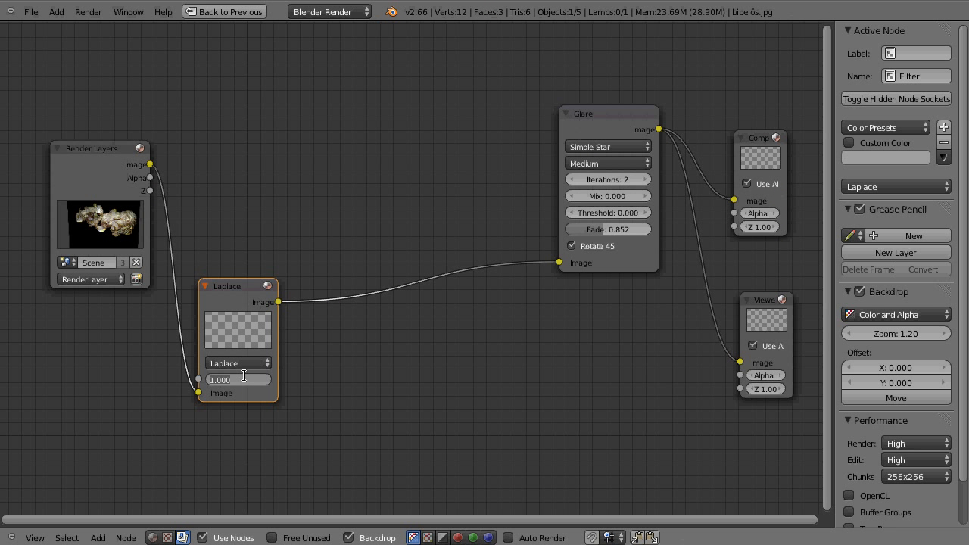
key(BackSpace)
text(.2)
key(Return)
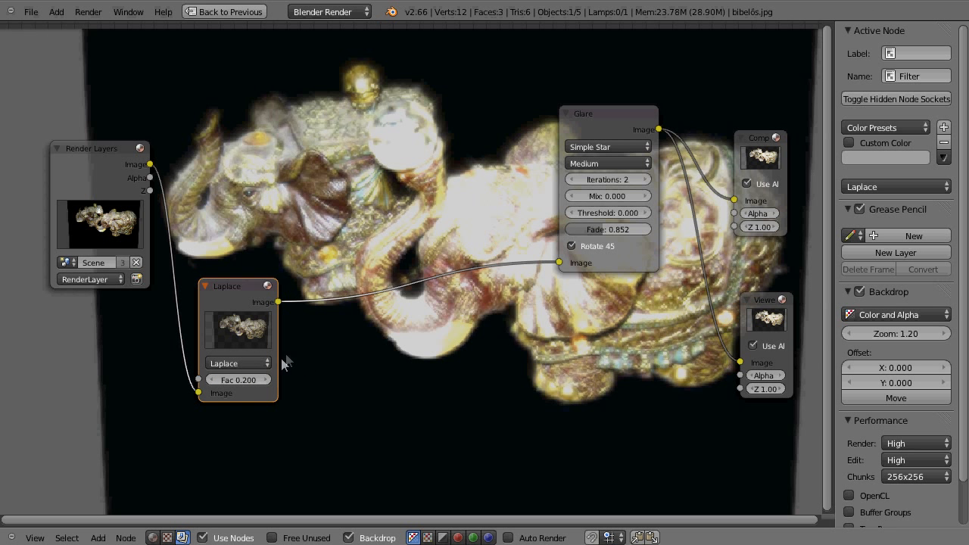
click(262, 363)
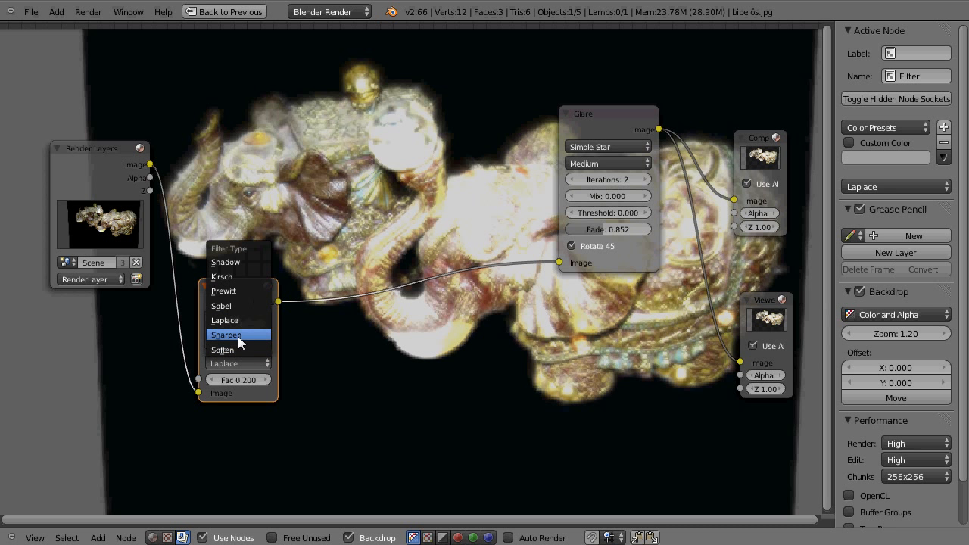
click(238, 336)
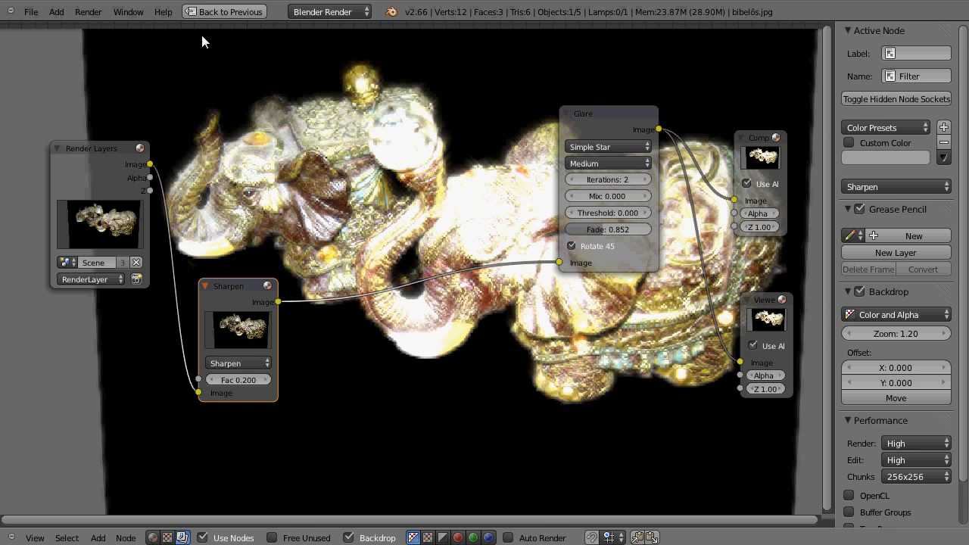
Switch to the Default screen layout and move the elephant figurine plane about 1.385 along Y, behind the other image planes
click(206, 12)
click(218, 11)
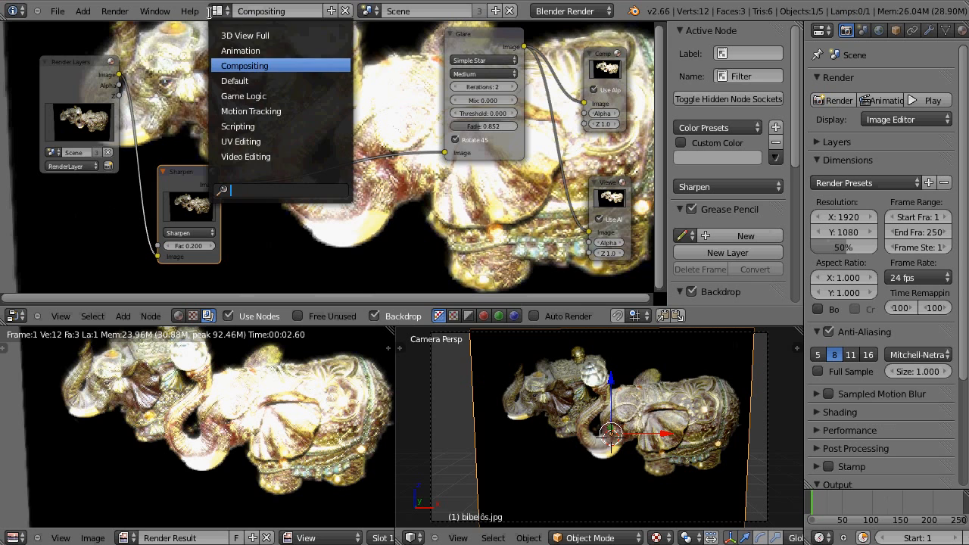
click(241, 81)
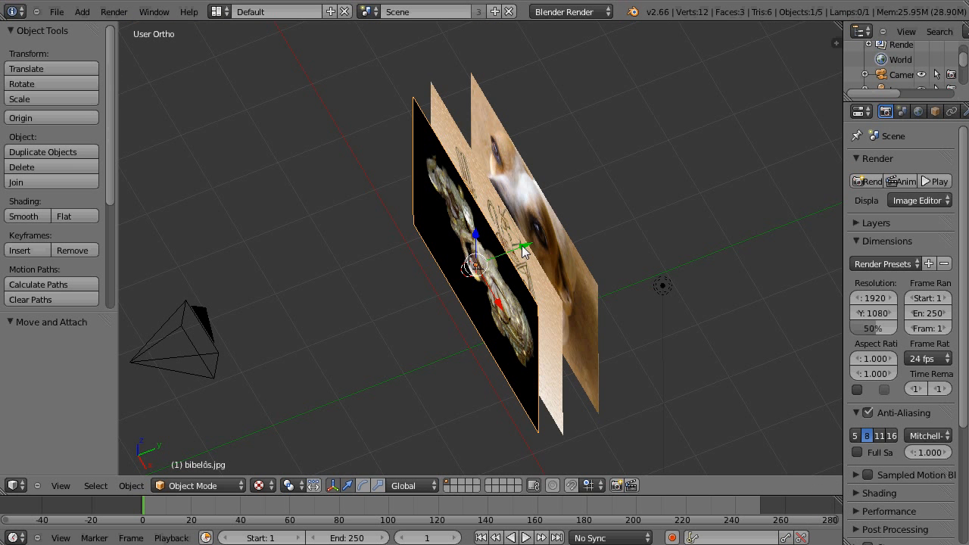
drag(525, 249, 614, 215)
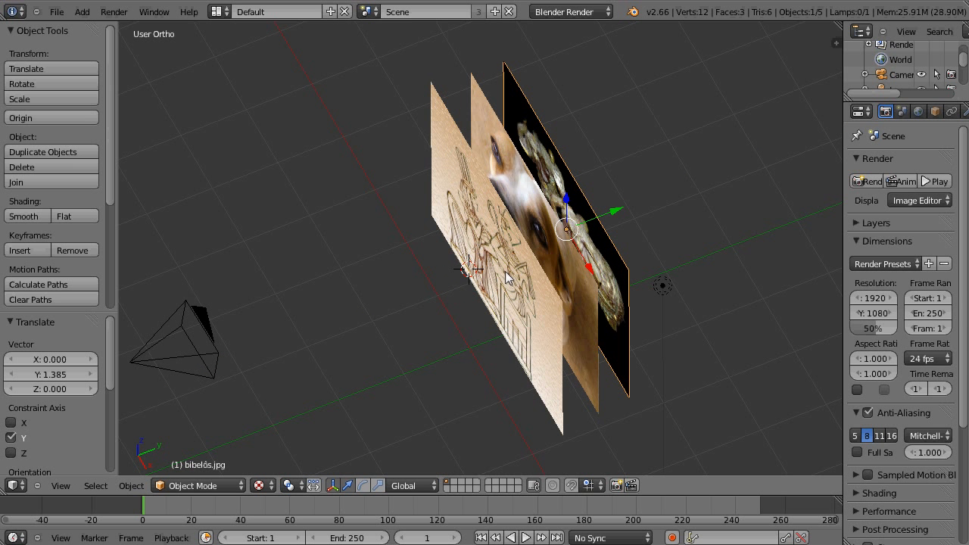
Select the Egyptian drawing plane, view it through the camera, and reposition and scale it by 0.932 to fill the frame
right_click(500, 273)
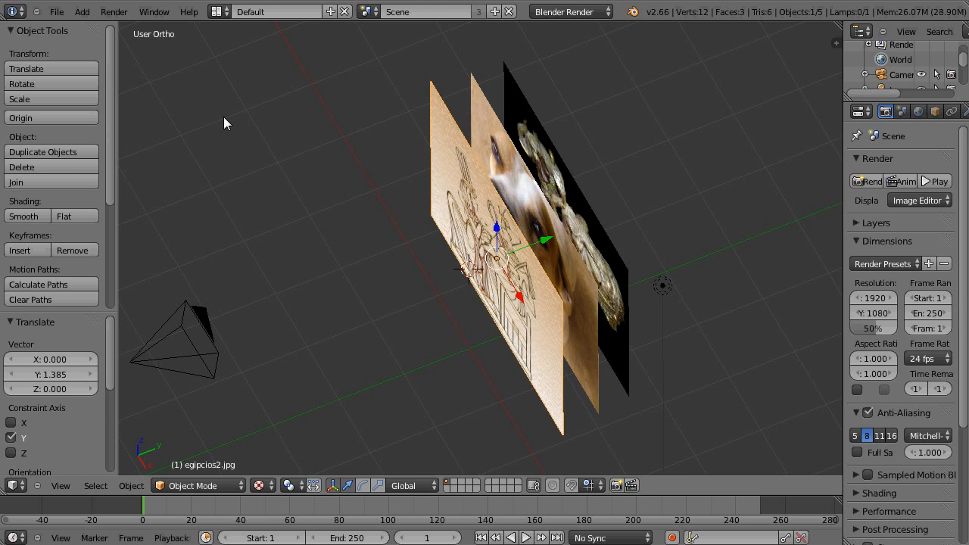
key(KP_0)
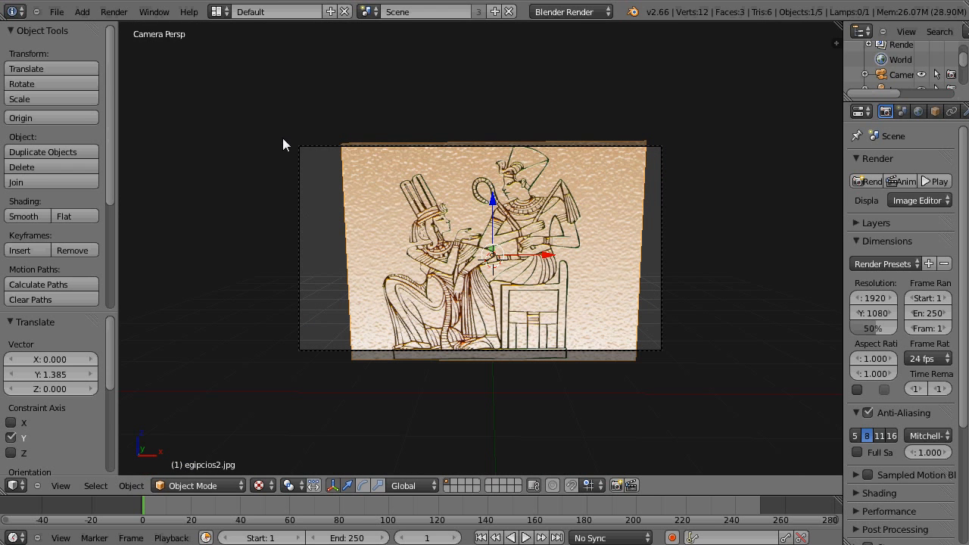
key(ctrl+z)
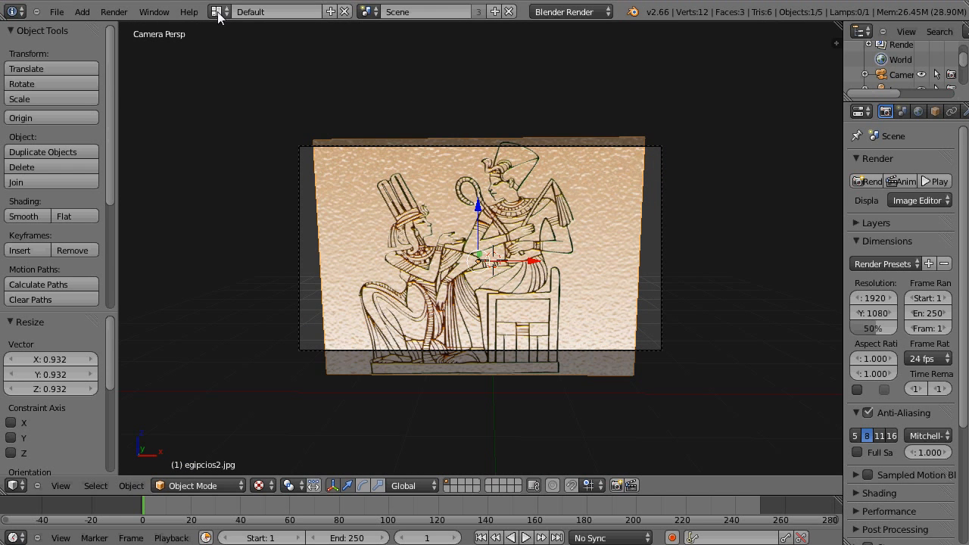
Return to the Compositing layout and render the Egyptian drawing through the node setup
click(217, 13)
click(240, 64)
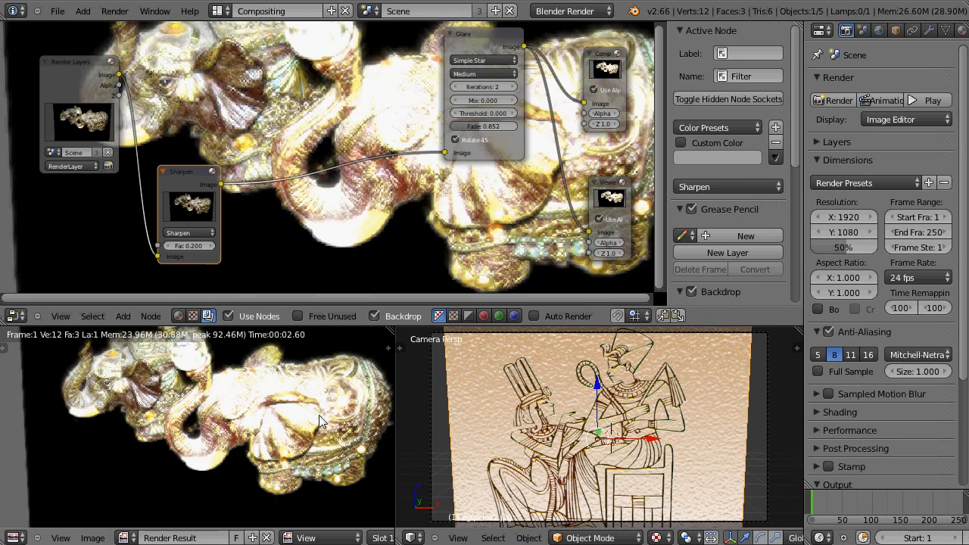
key(F12)
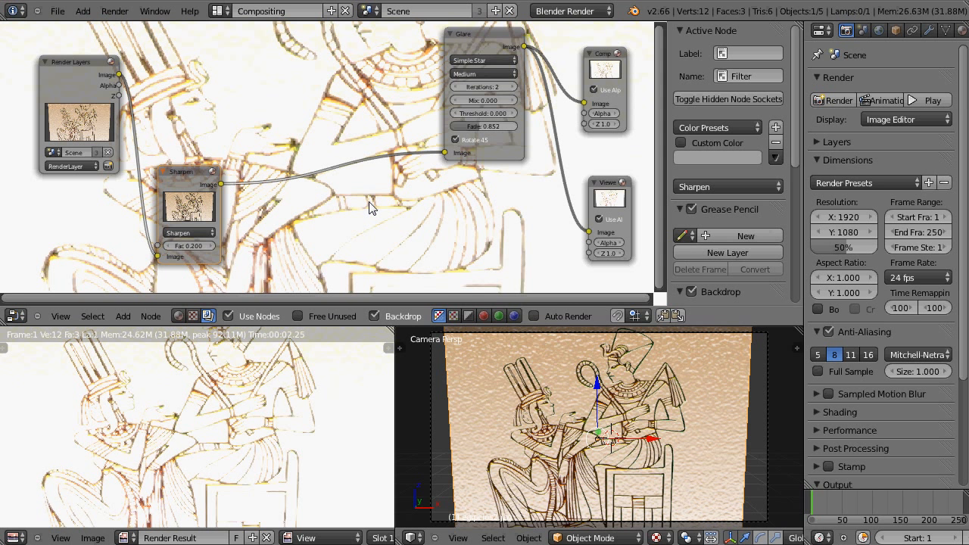
Move the Glare node lower and set its threshold to 0.460
key(v)
key(v)
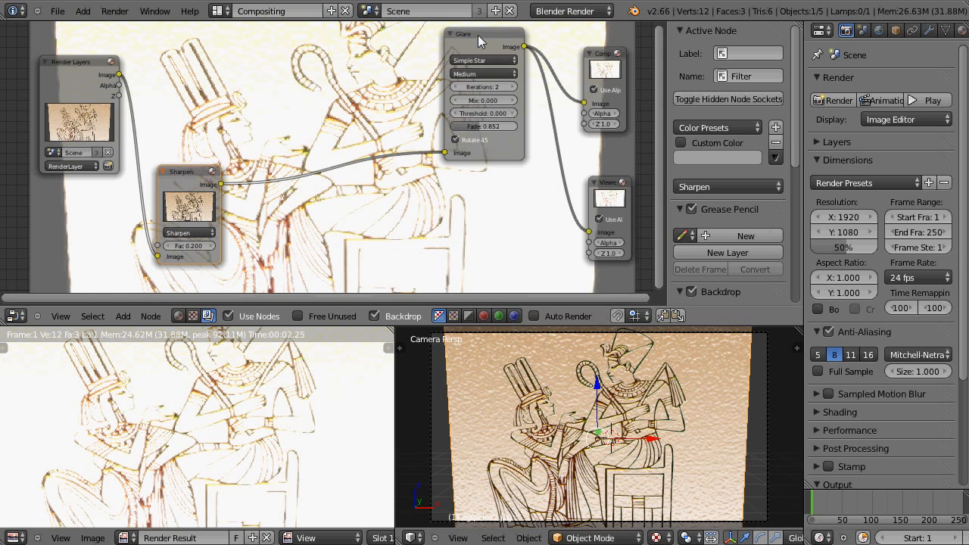
click(478, 35)
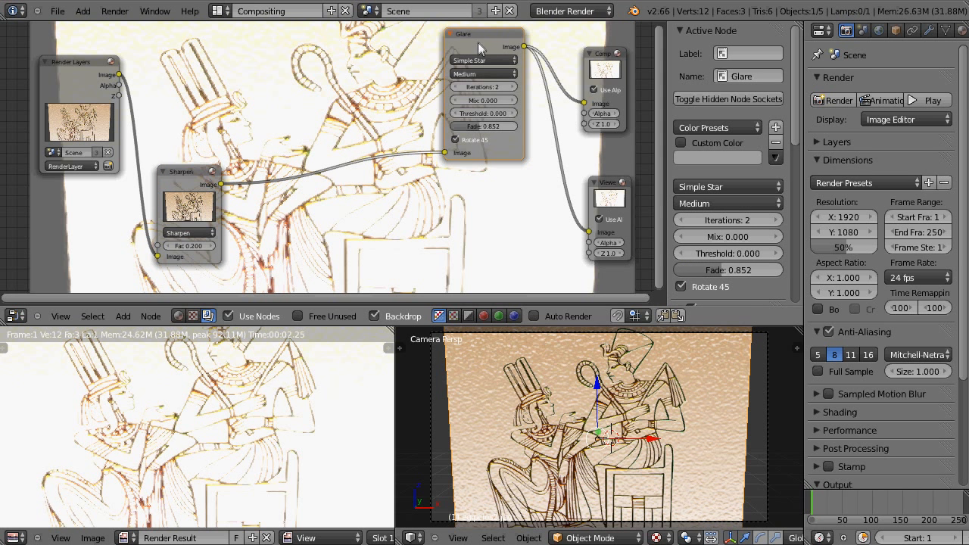
drag(475, 53, 494, 108)
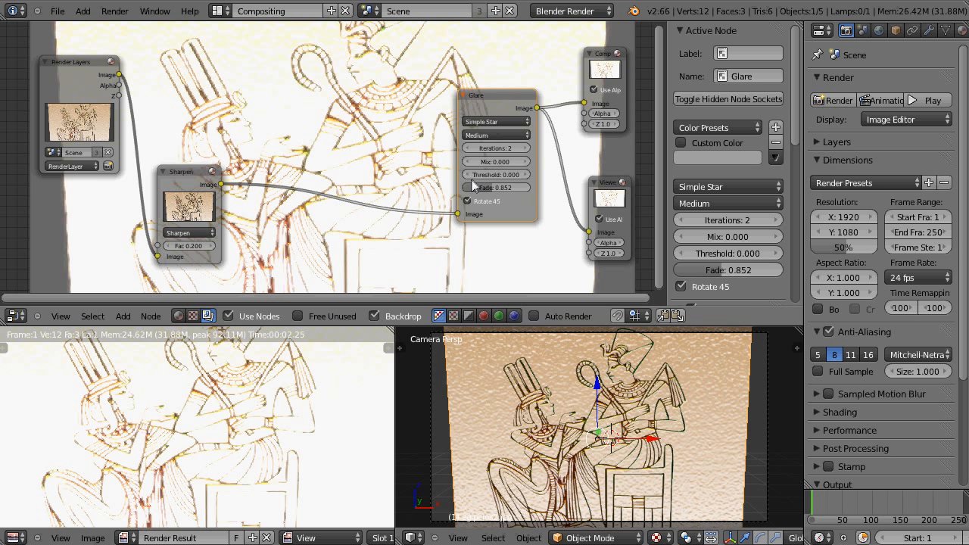
drag(469, 178, 499, 175)
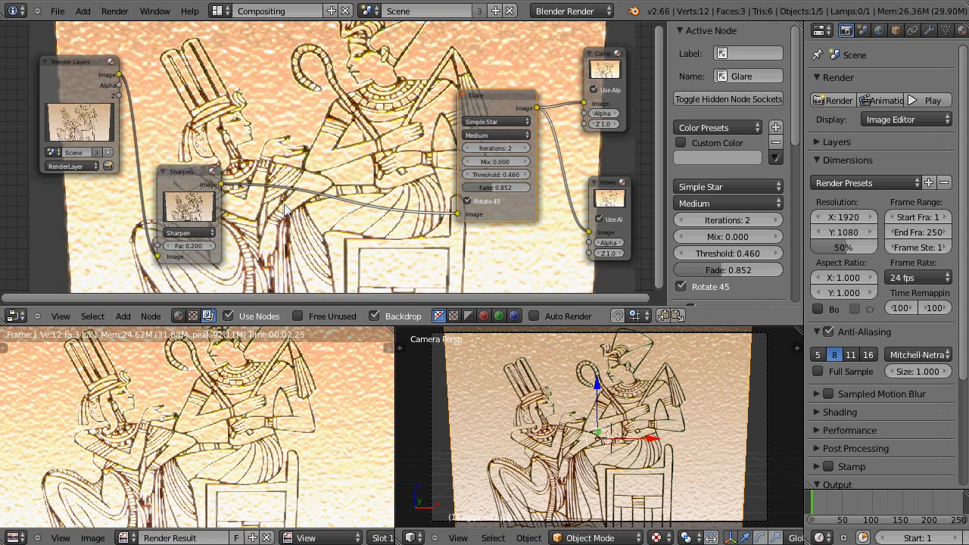
key(shift+a)
mouse_move(352, 183)
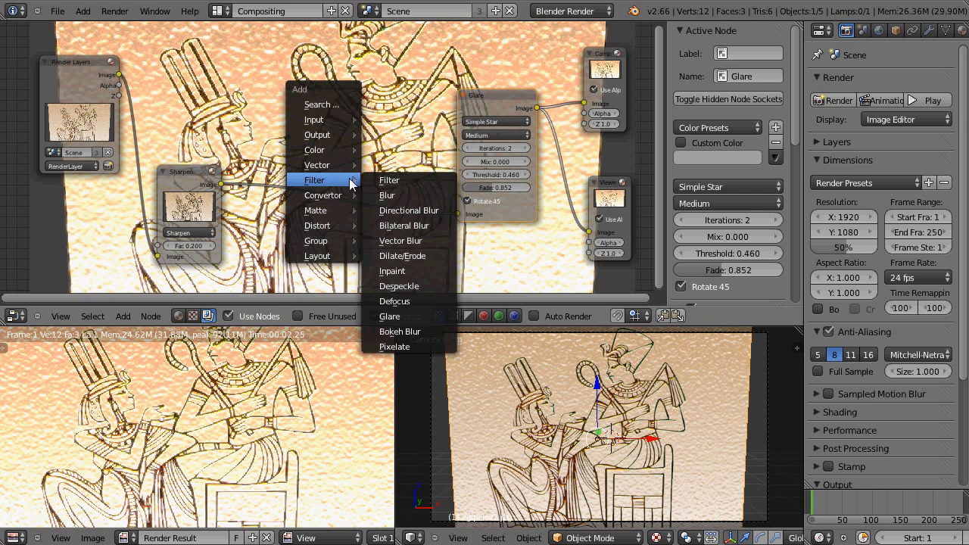
mouse_move(325, 122)
mouse_move(326, 215)
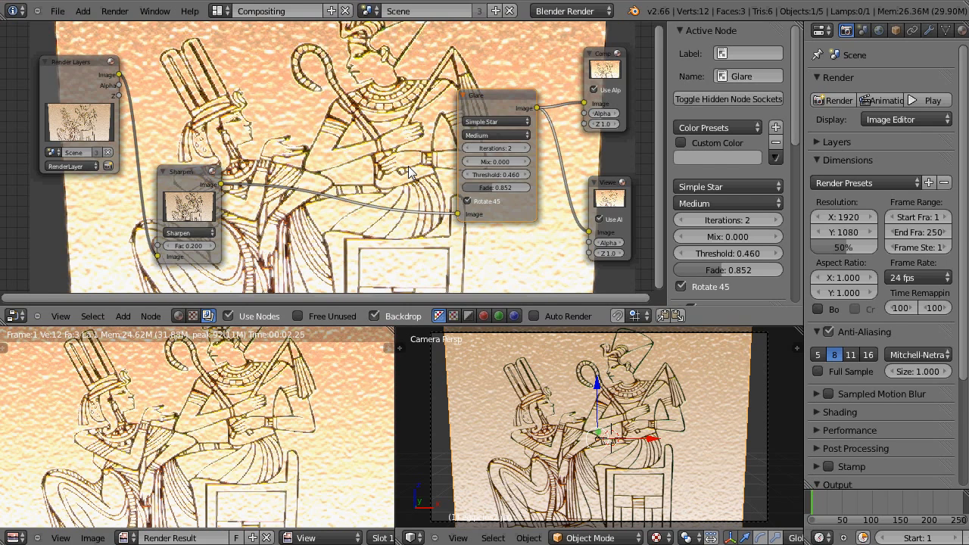
Inspect the composited Egyptian drawing in the maximized node editor, and return to the Default layout to view the plane close up
key(ctrl+Up)
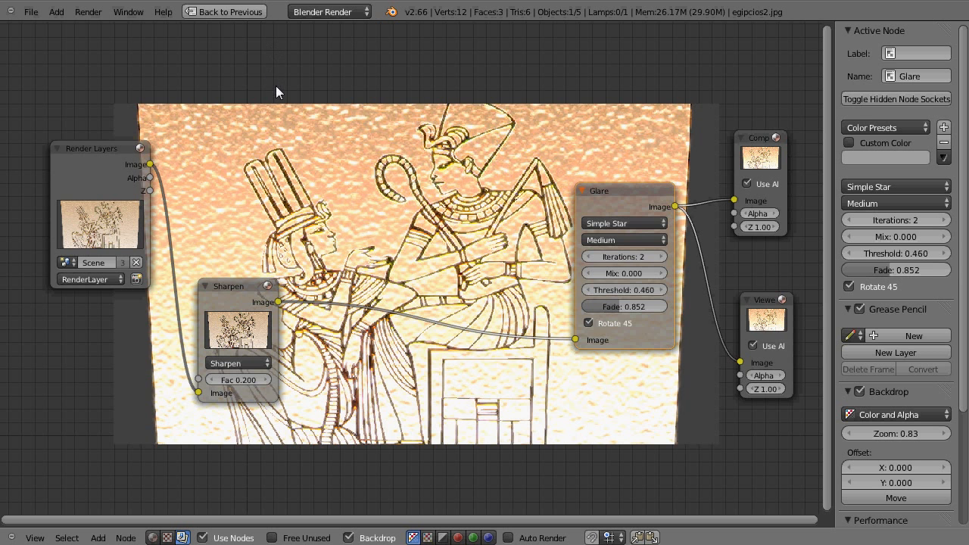
key(ctrl+Up)
click(220, 10)
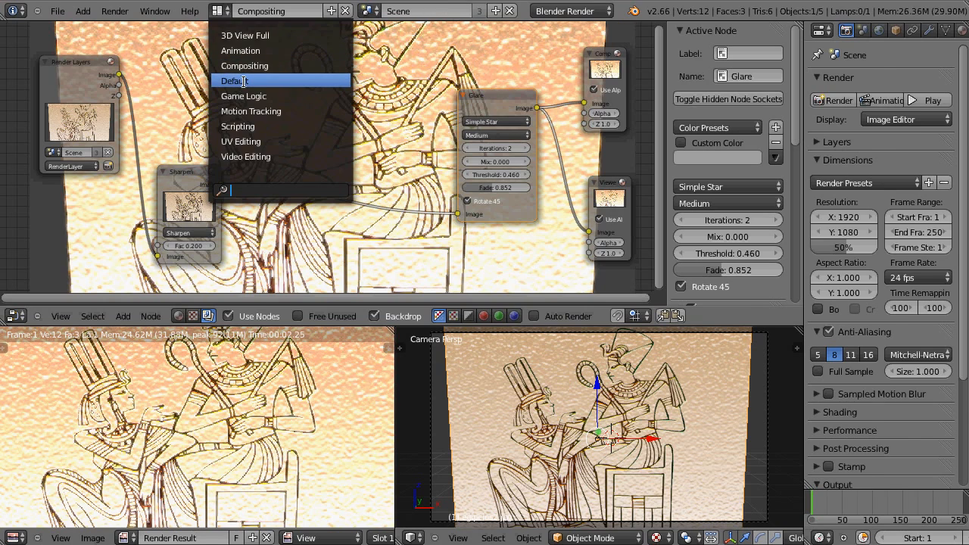
click(241, 81)
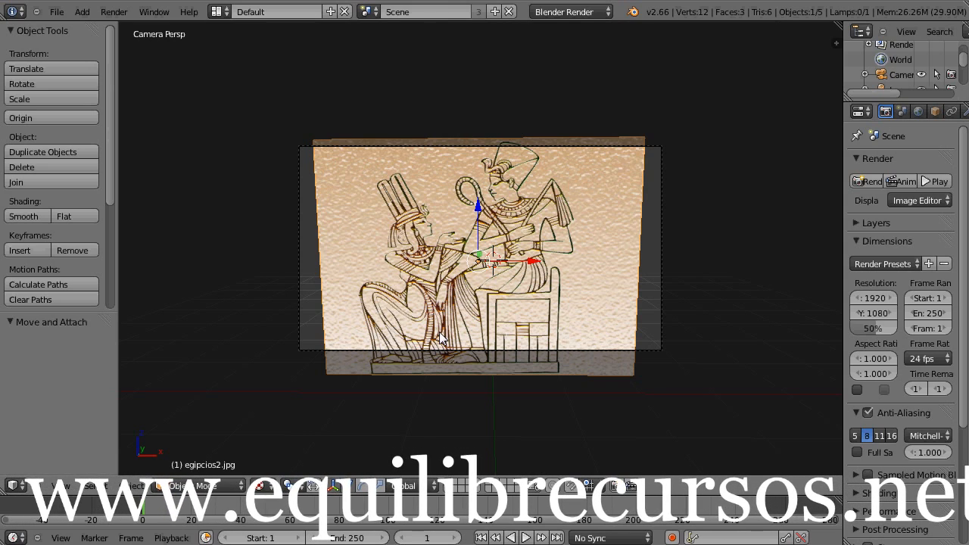
scroll(442, 336, up, 2)
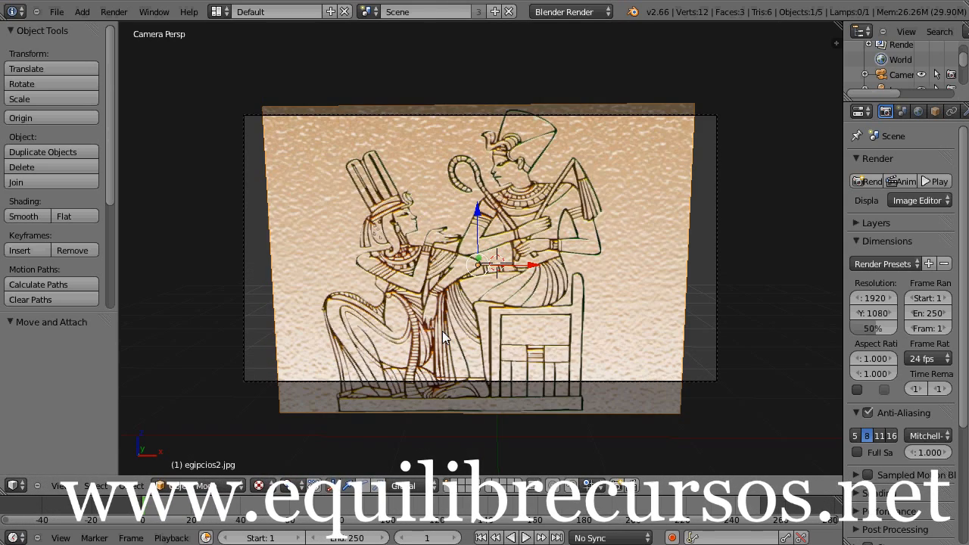
scroll(442, 333, up, 2)
scroll(443, 333, up, 2)
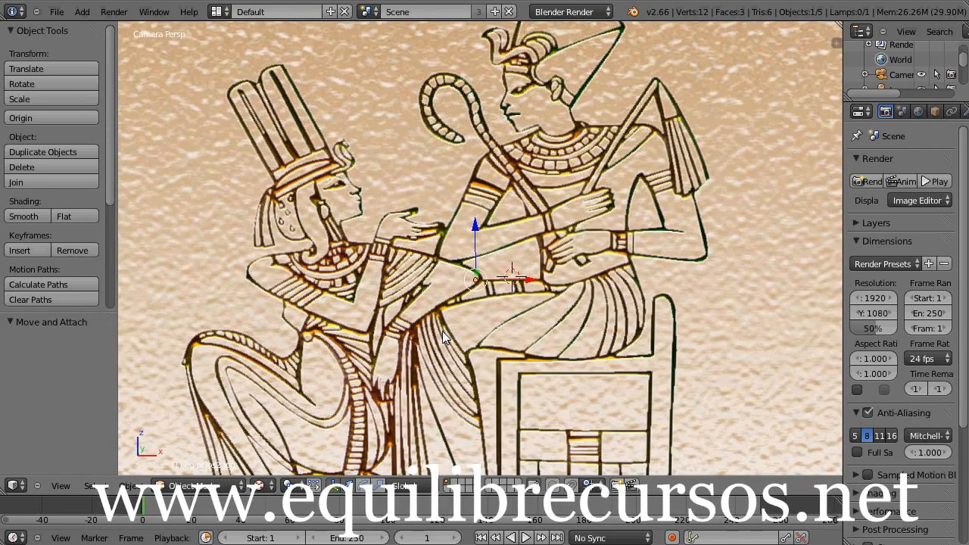